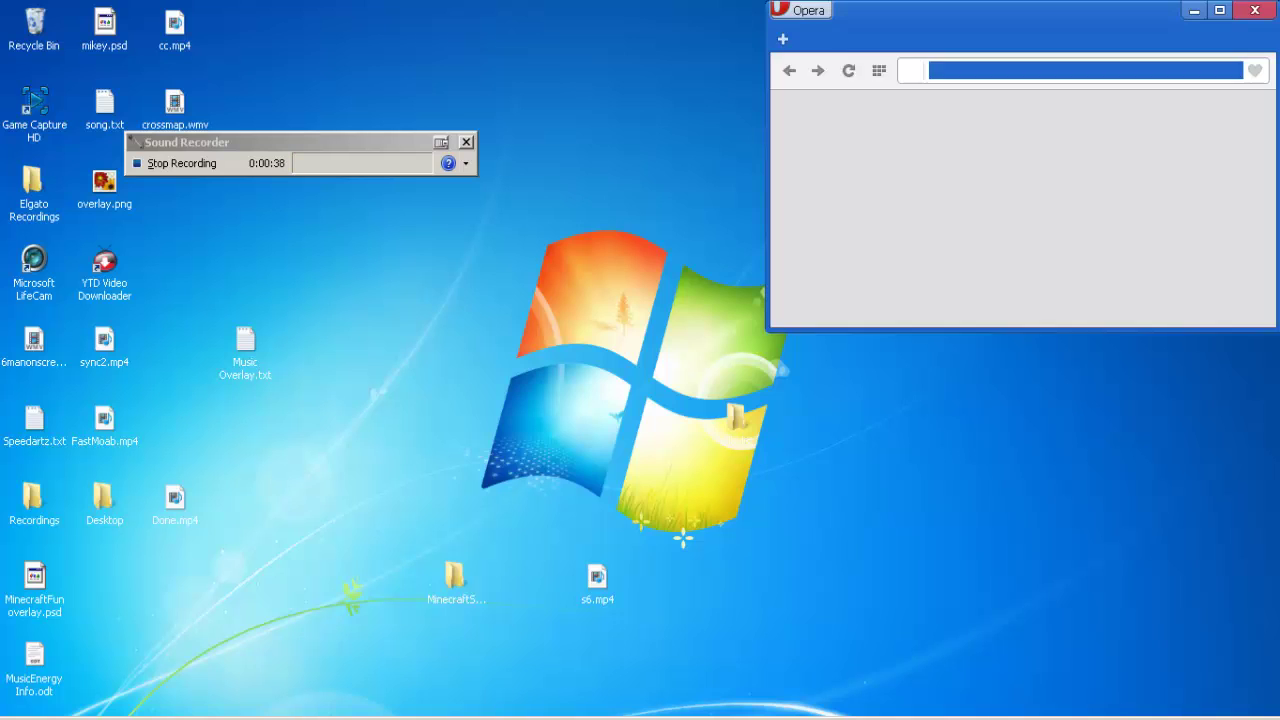
# Shift the Opera window slightly left and maximize it to fill the screen
pyautogui.moveTo(1222, 16); pyautogui.dragTo(1150, 18)
pyautogui.click(1143, 12)
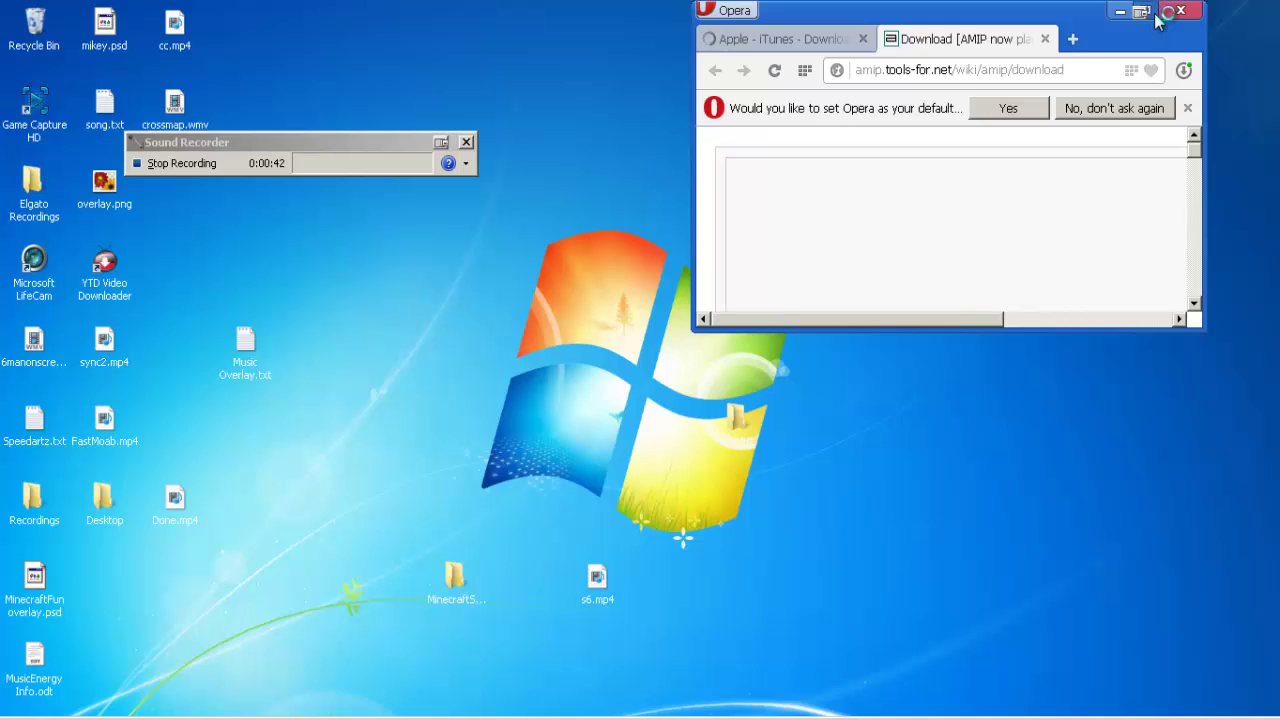
# Go from the Apple tab to the iTunes section and its download page
pyautogui.click(172, 18)
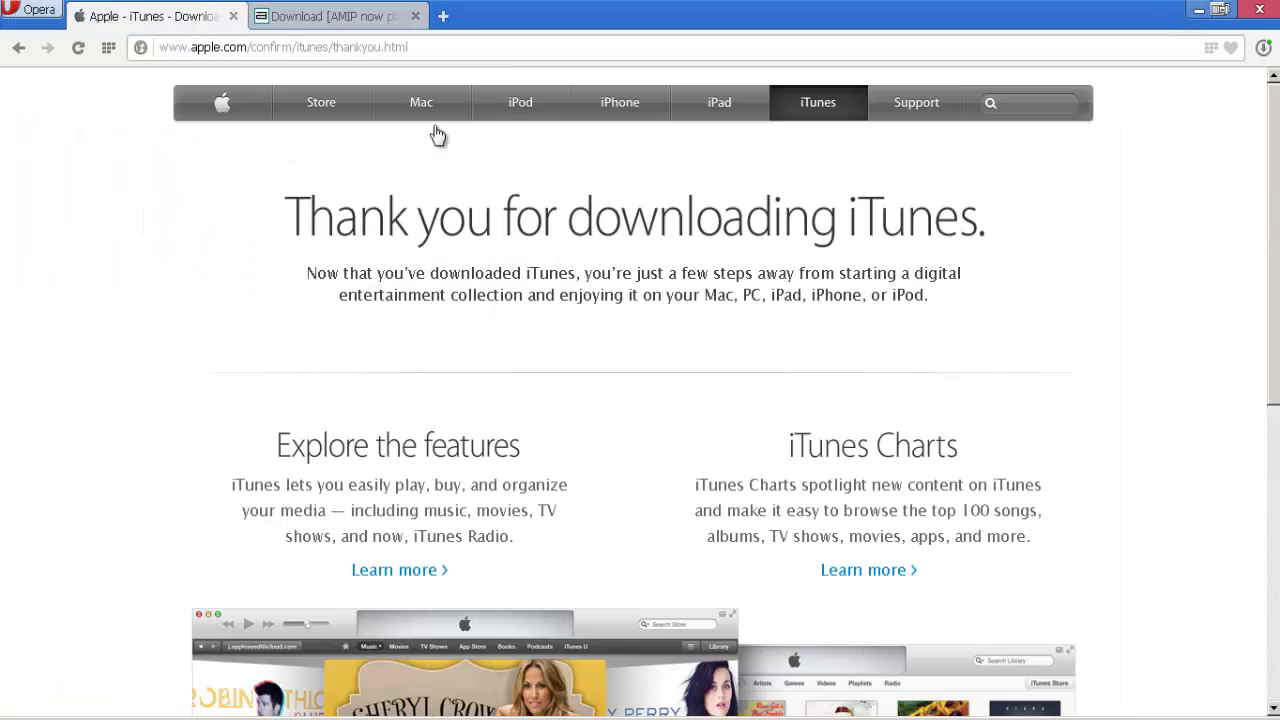
pyautogui.scroll(-3, 400, 400)
pyautogui.scroll(3, 393, 490)
pyautogui.click(822, 125)
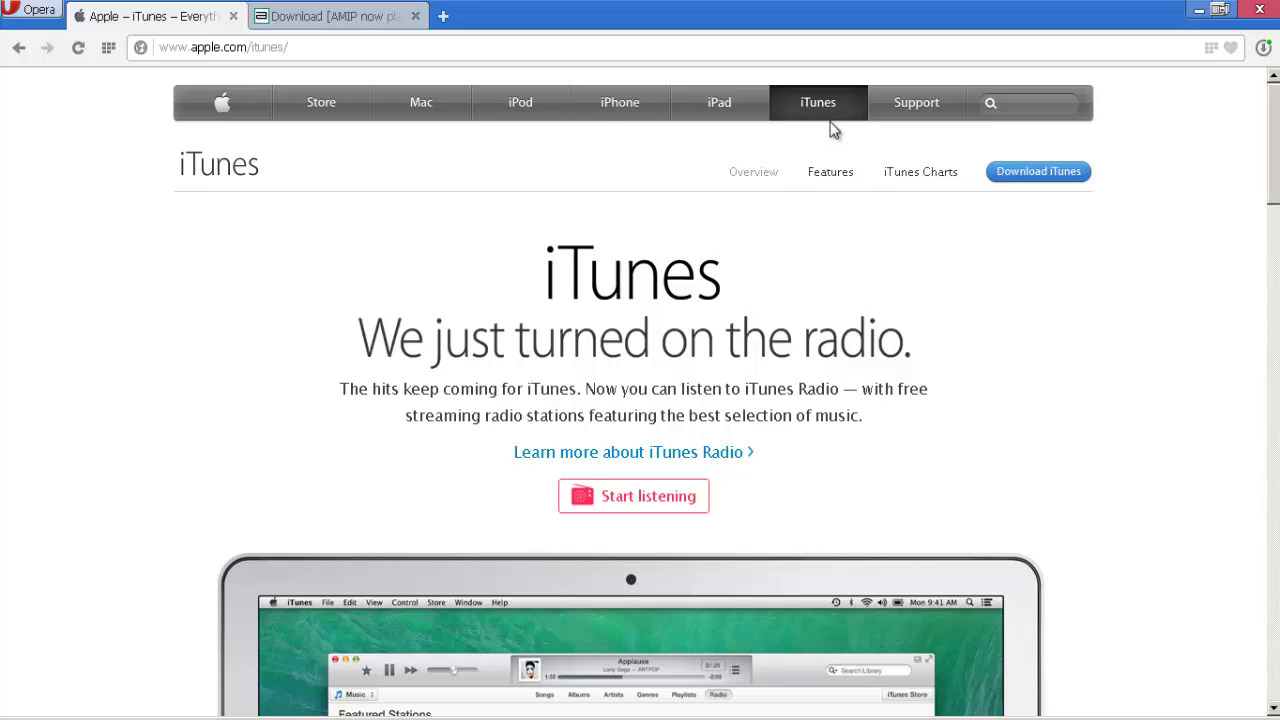
pyautogui.click(1066, 179)
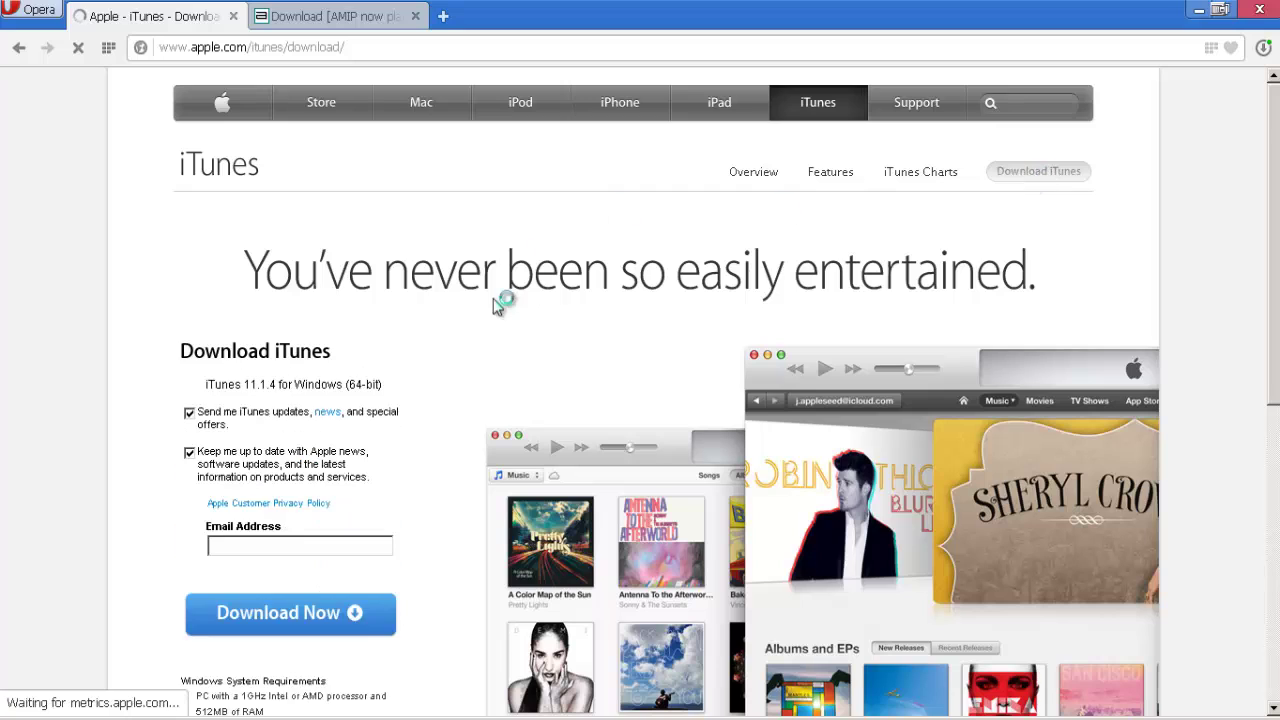
# Start downloading iTunes64Setup.exe (142 MB) and pause the download
pyautogui.scroll(-1, 430, 400)
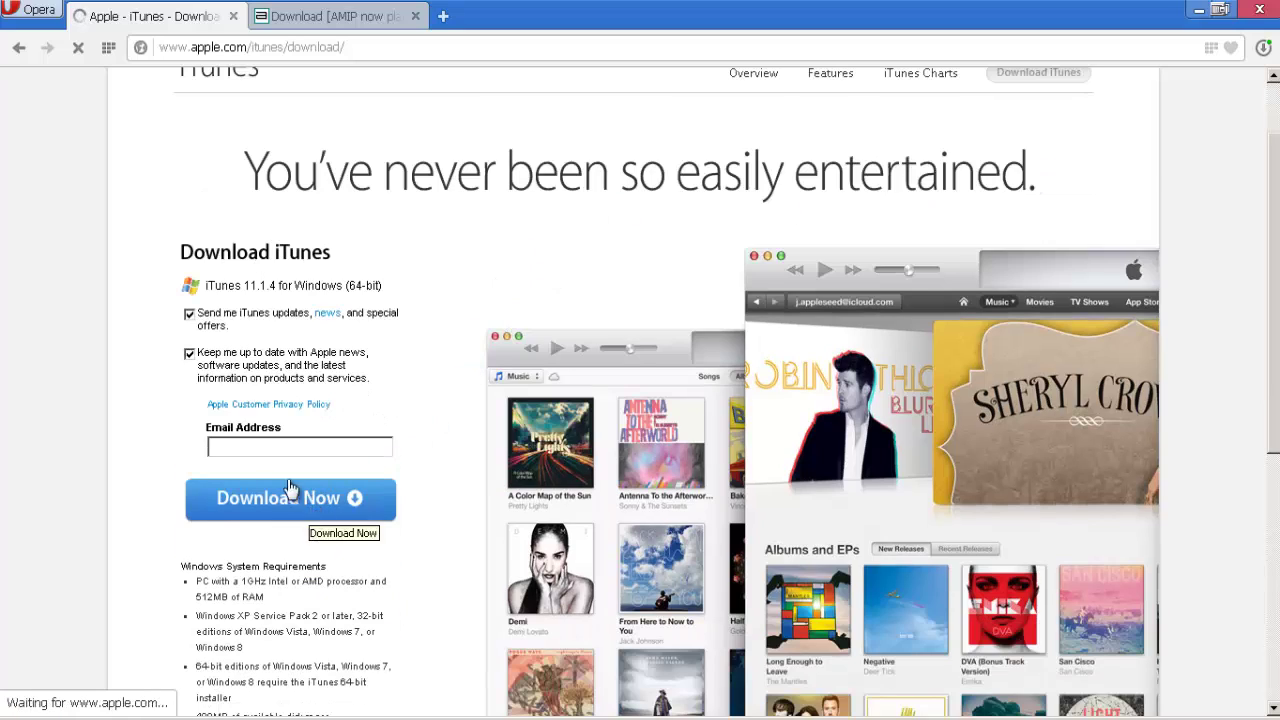
pyautogui.click(305, 460)
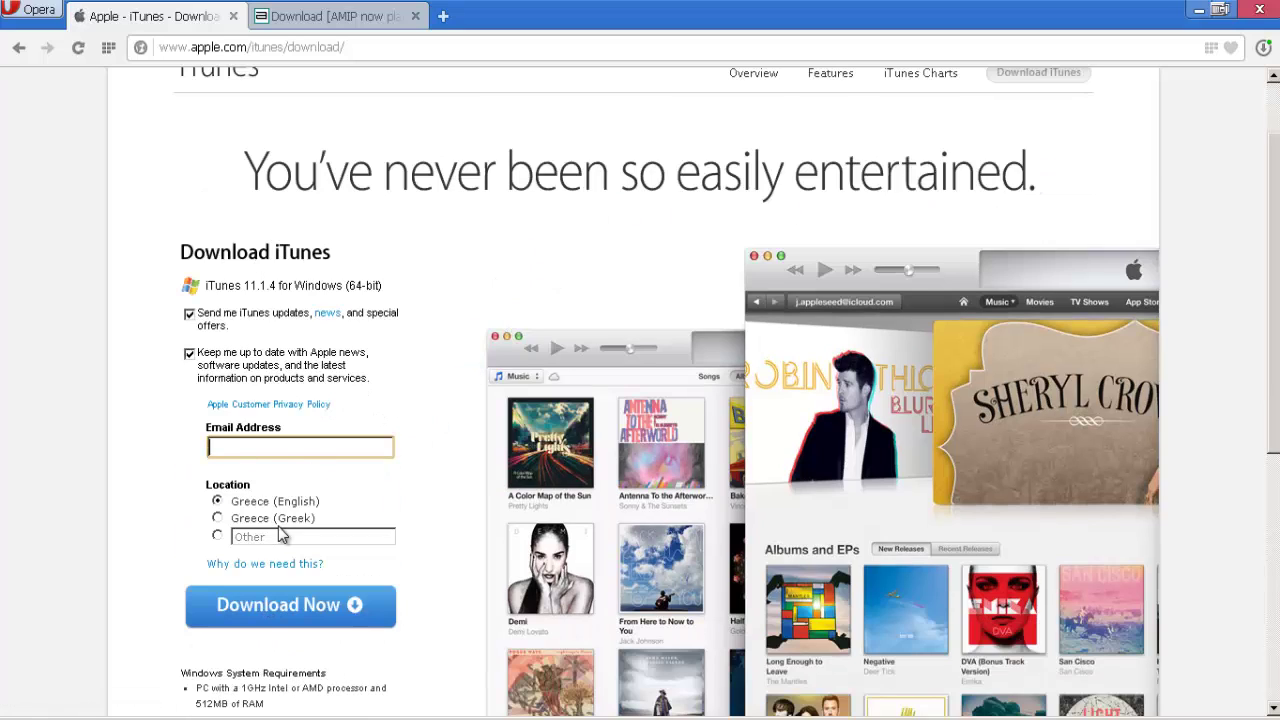
pyautogui.click(281, 605)
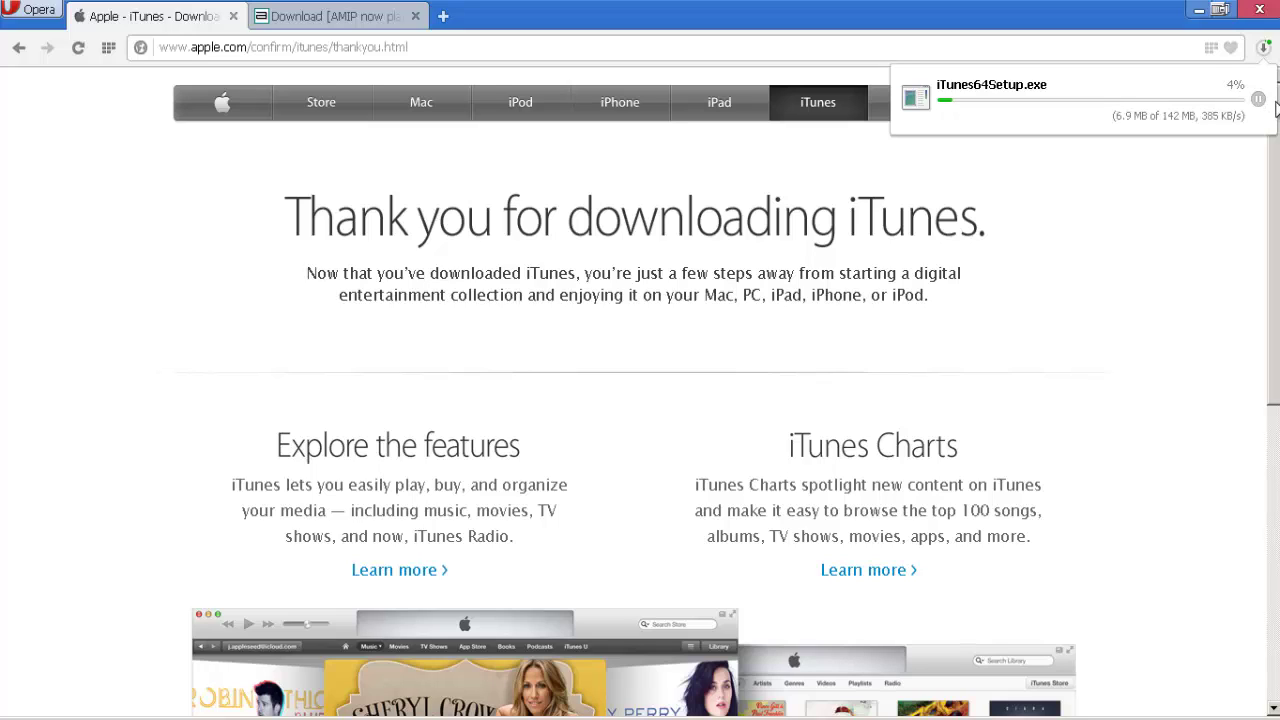
pyautogui.click(1258, 100)
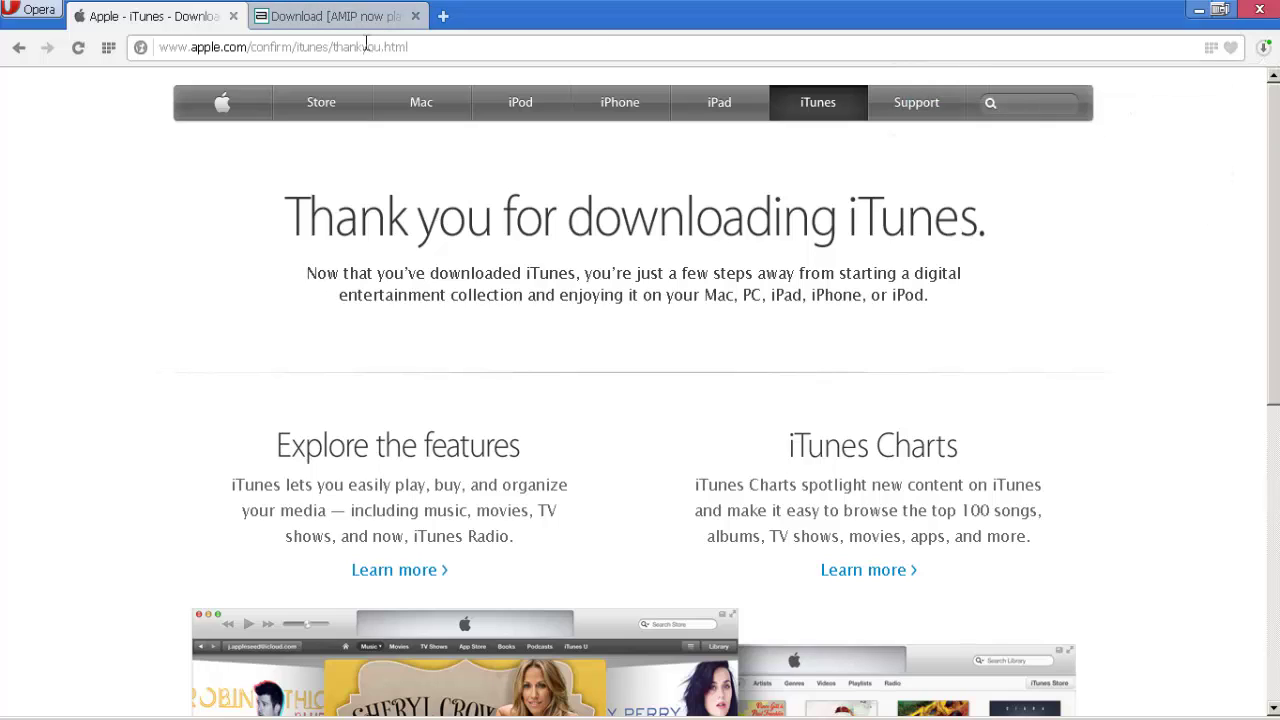
pyautogui.hotkey('ctrl', 'Tab')
# Reload the AMIP download page and download amip_itunes.zip for iTunes 4.7–10.x
pyautogui.click(78, 47)
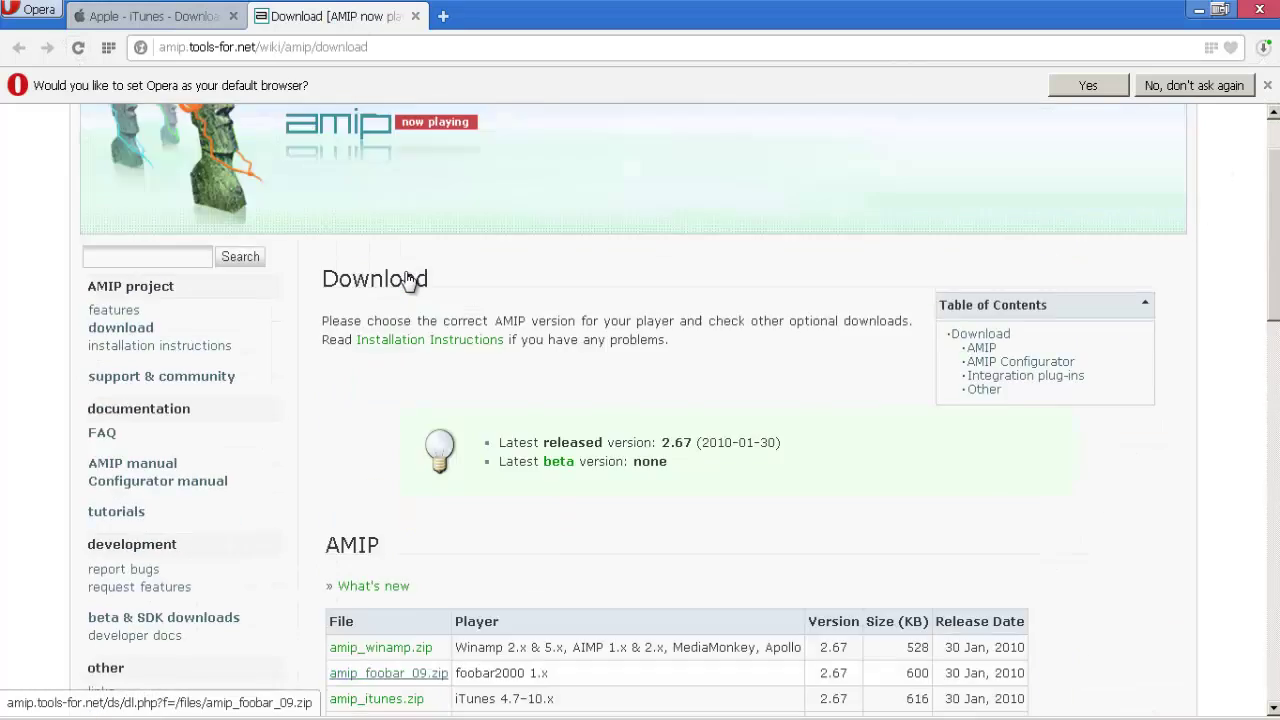
pyautogui.scroll(-6, 405, 280)
pyautogui.scroll(-5, 405, 280)
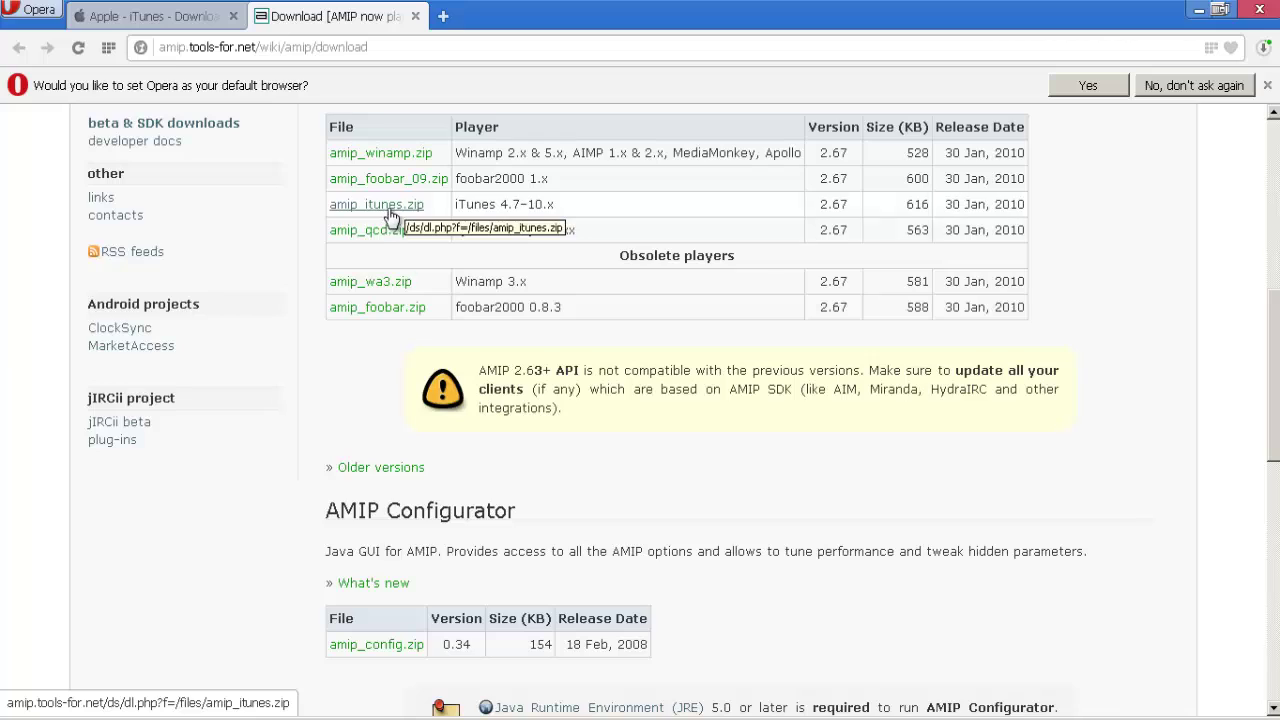
pyautogui.scroll(3, 381, 207)
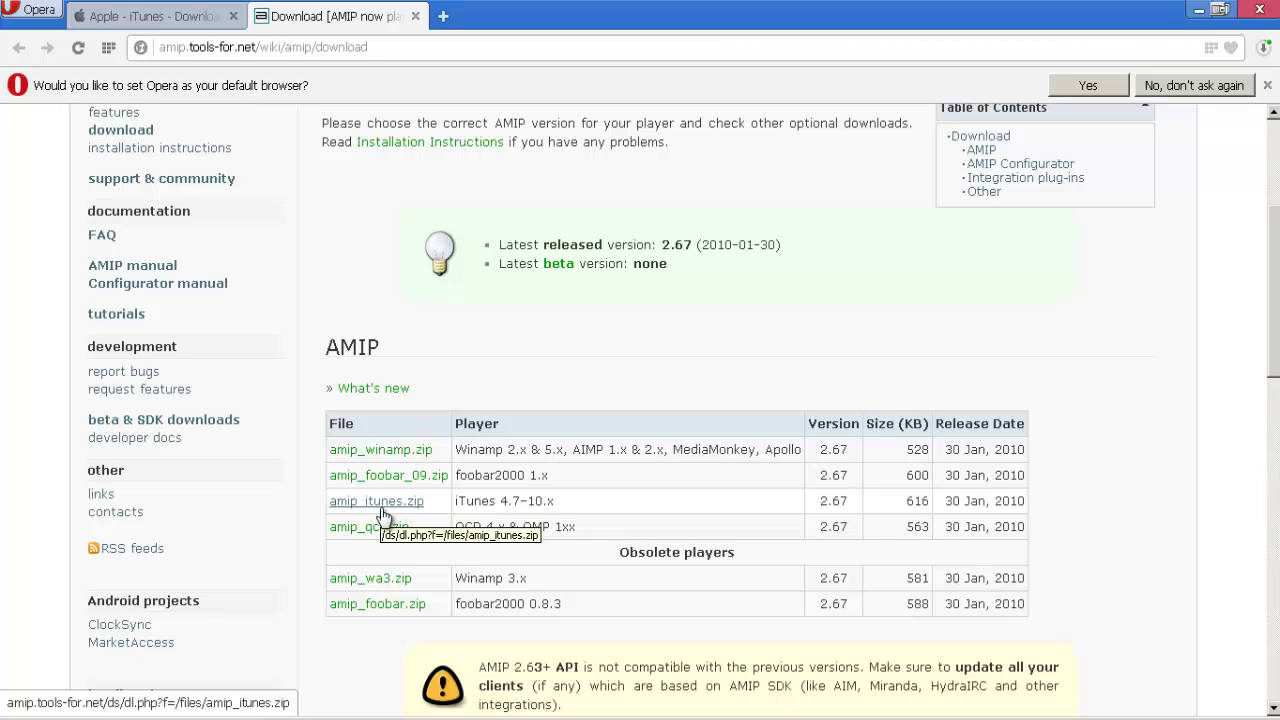
pyautogui.click(381, 503)
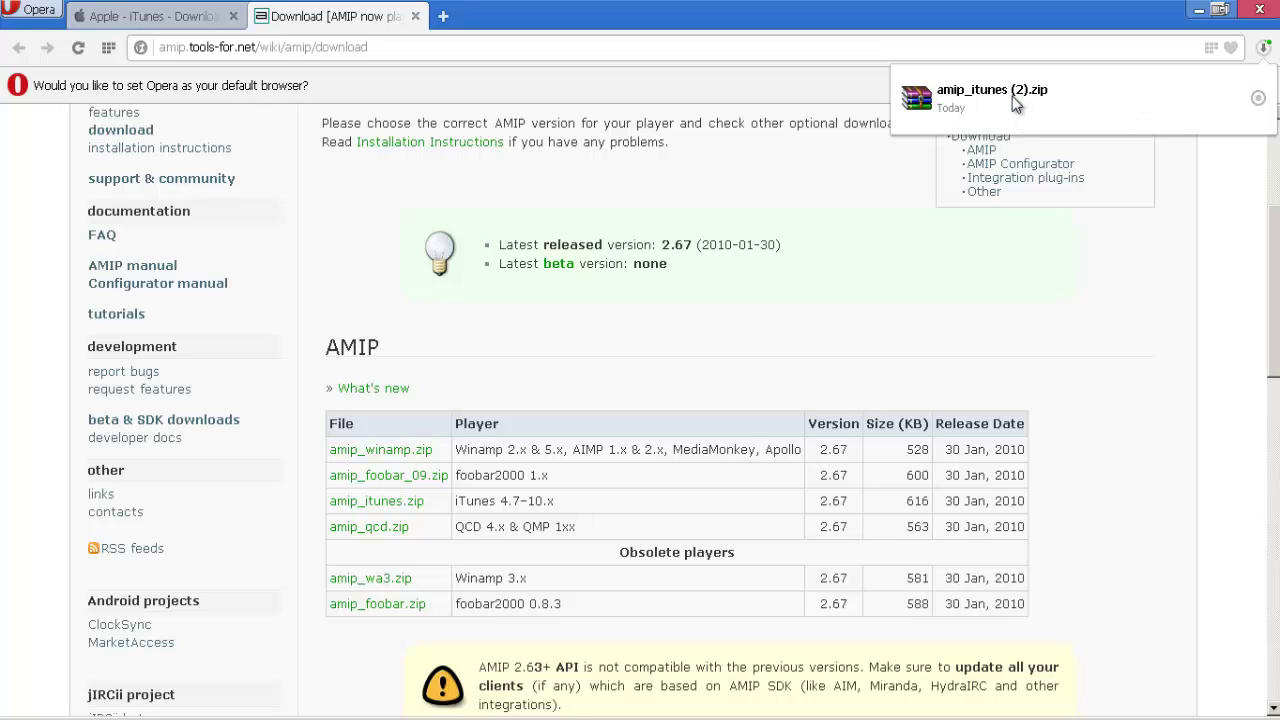
# Open amip_itunes (2).zip in WinRAR, dismiss the evaluation notice, and run the AMIP-2.67 installer
pyautogui.click(1014, 96)
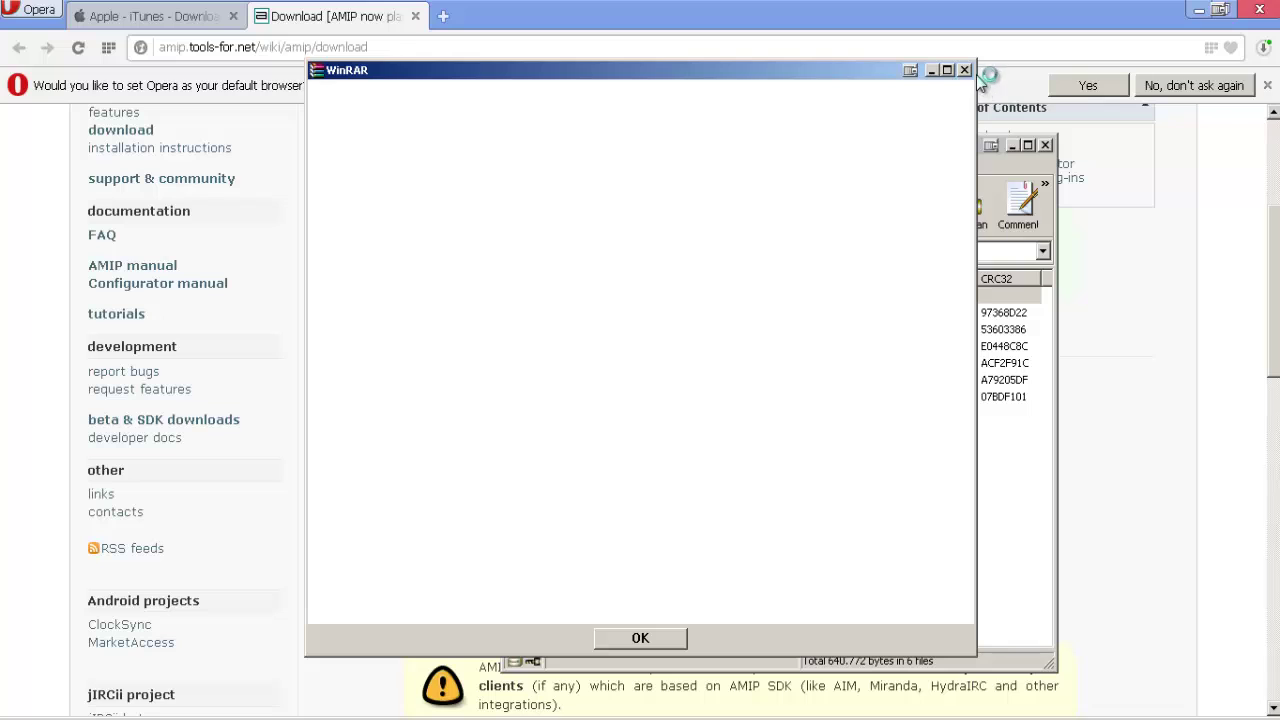
pyautogui.click(965, 70)
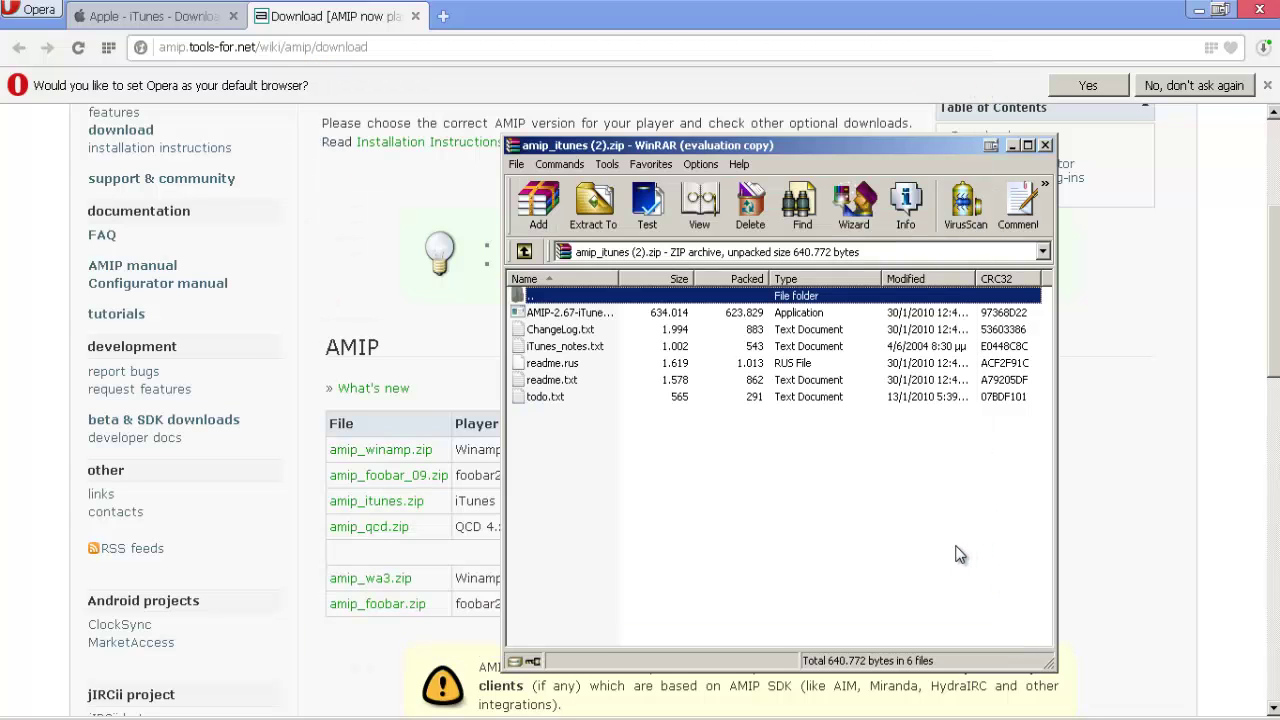
pyautogui.moveTo(613, 470); pyautogui.dragTo(636, 646)
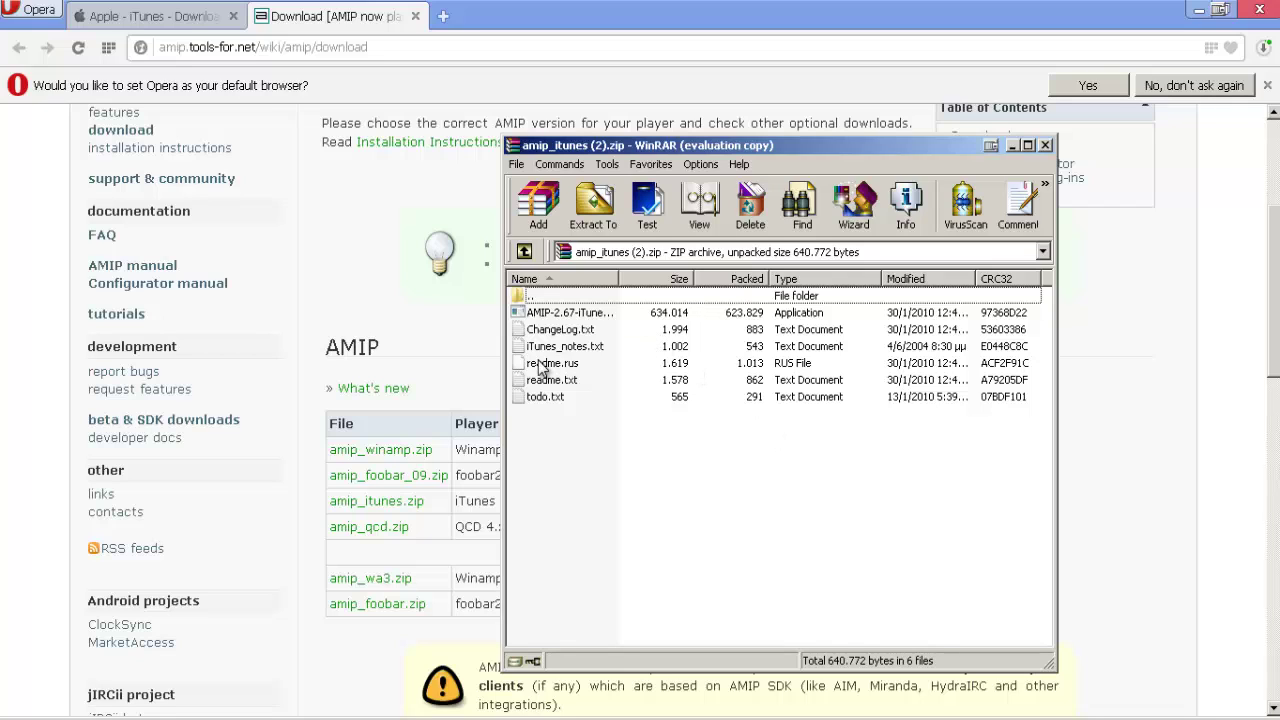
pyautogui.click(557, 302)
pyautogui.doubleClick(560, 312)
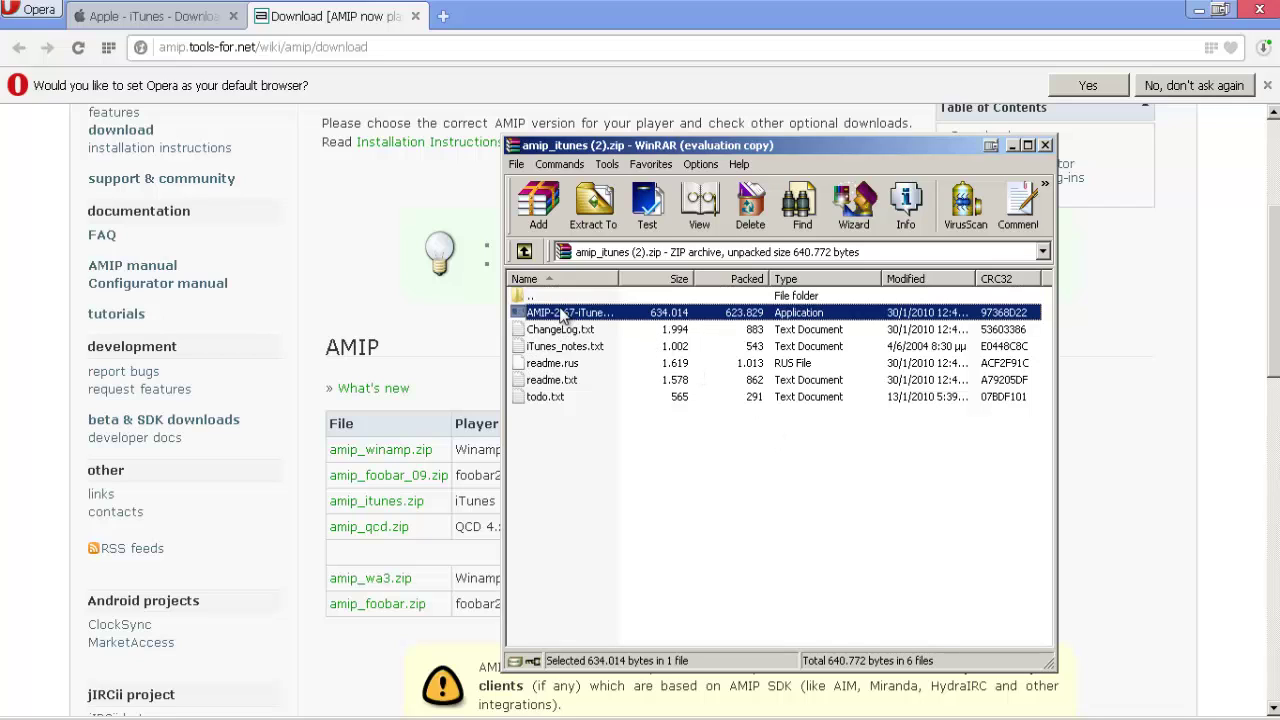
pyautogui.doubleClick(562, 312)
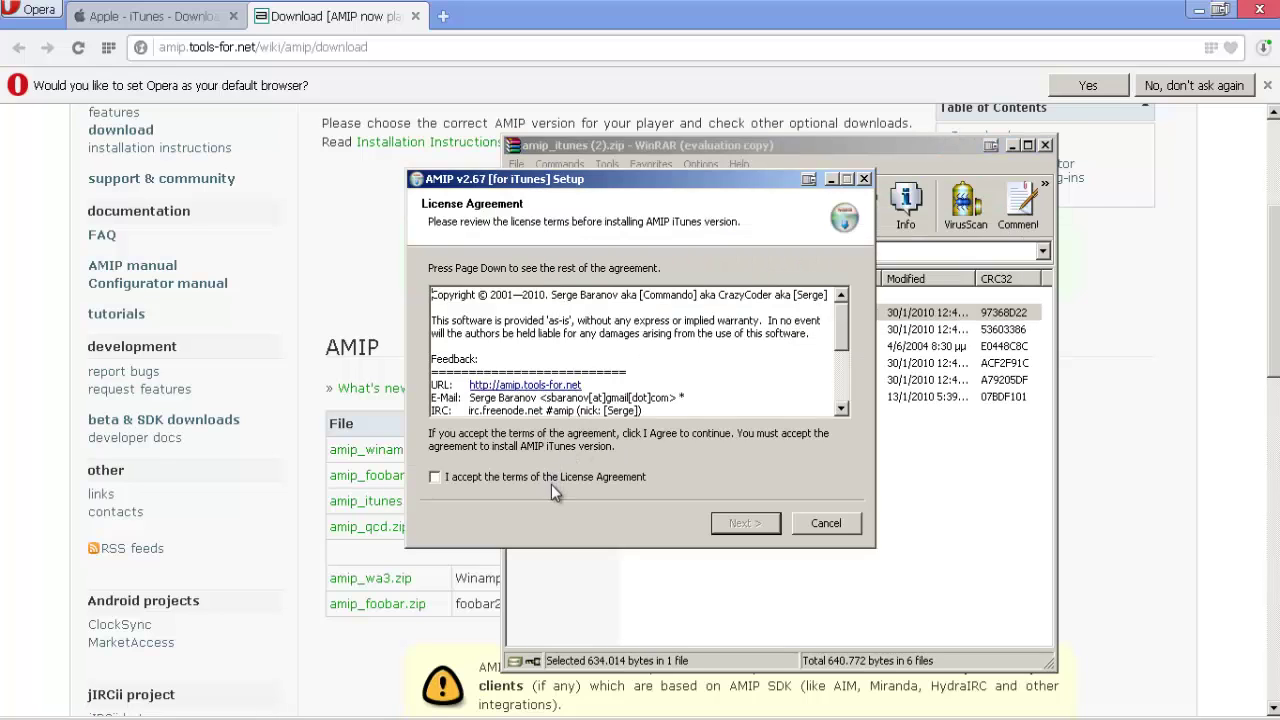
# Accept the AMIP license and keep the iTunes folder as the install destination
pyautogui.click(557, 481)
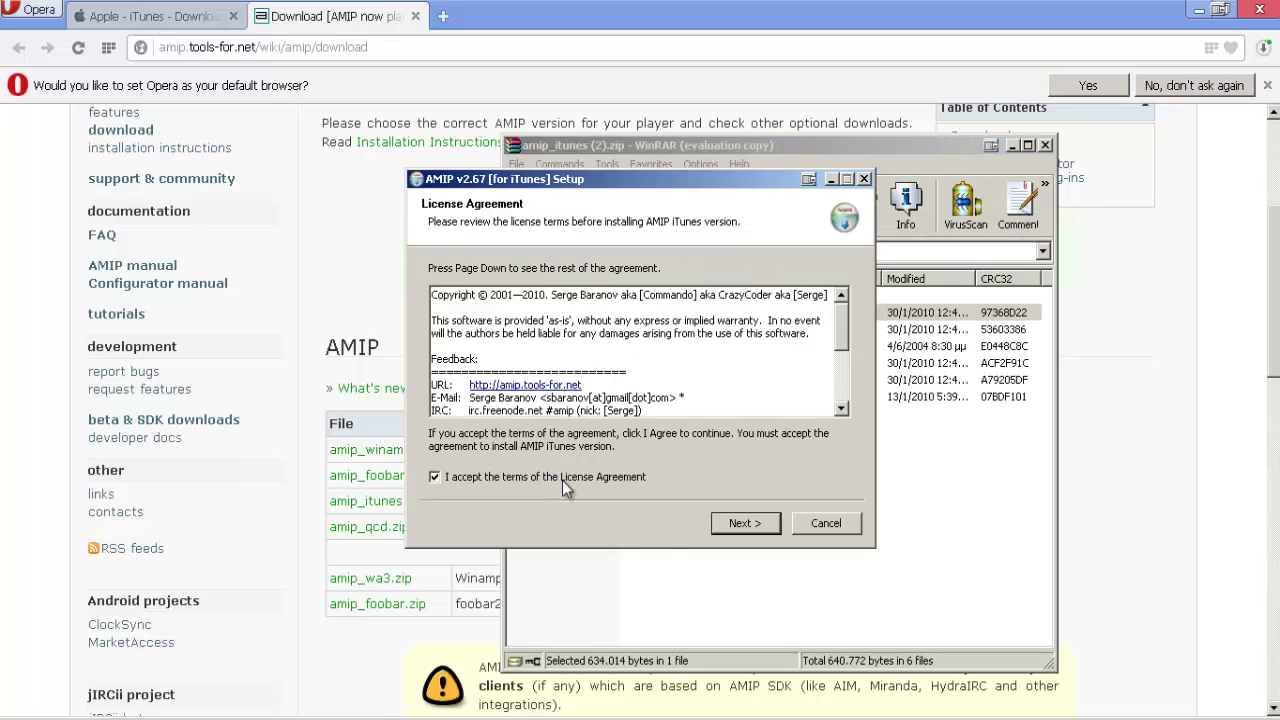
pyautogui.click(744, 524)
pyautogui.moveTo(607, 411); pyautogui.dragTo(666, 427)
pyautogui.click(662, 437)
pyautogui.moveTo(588, 443); pyautogui.dragTo(443, 442)
pyautogui.click(582, 431)
pyautogui.click(753, 414)
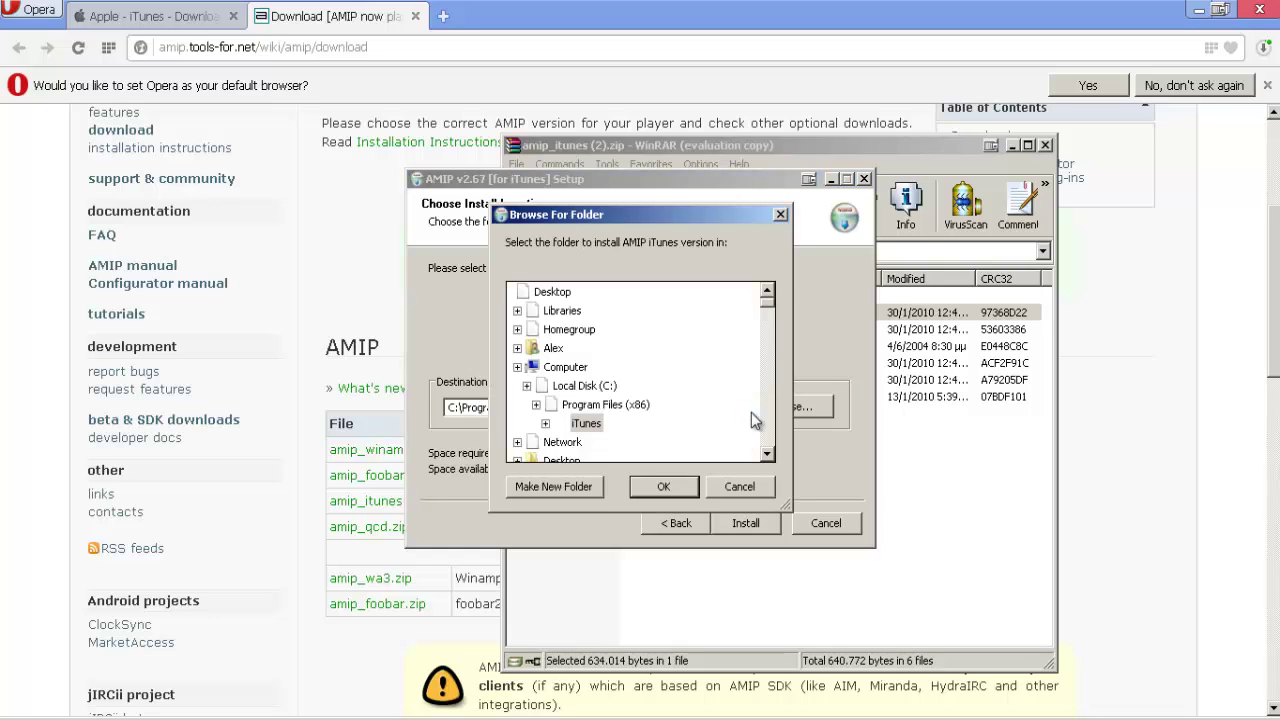
pyautogui.click(738, 487)
# Install AMIP, finish with Run iTunes checked, and close the WinRAR archive
pyautogui.click(731, 523)
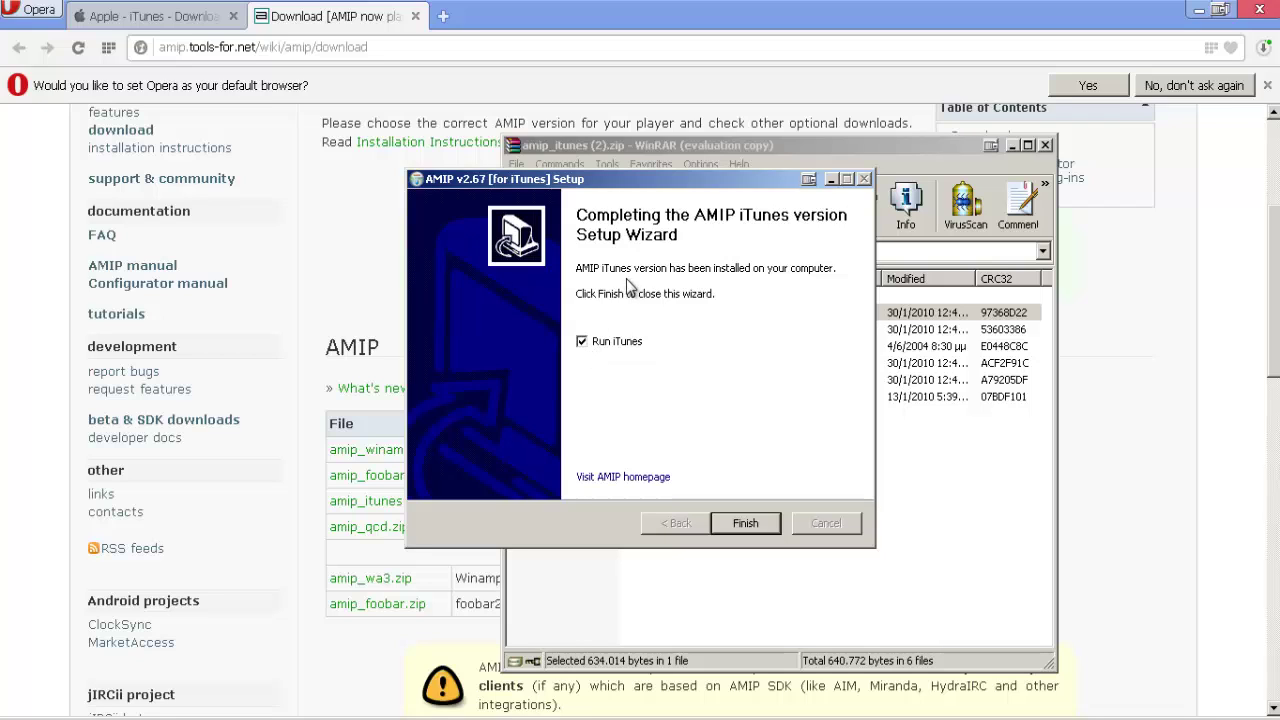
pyautogui.click(748, 523)
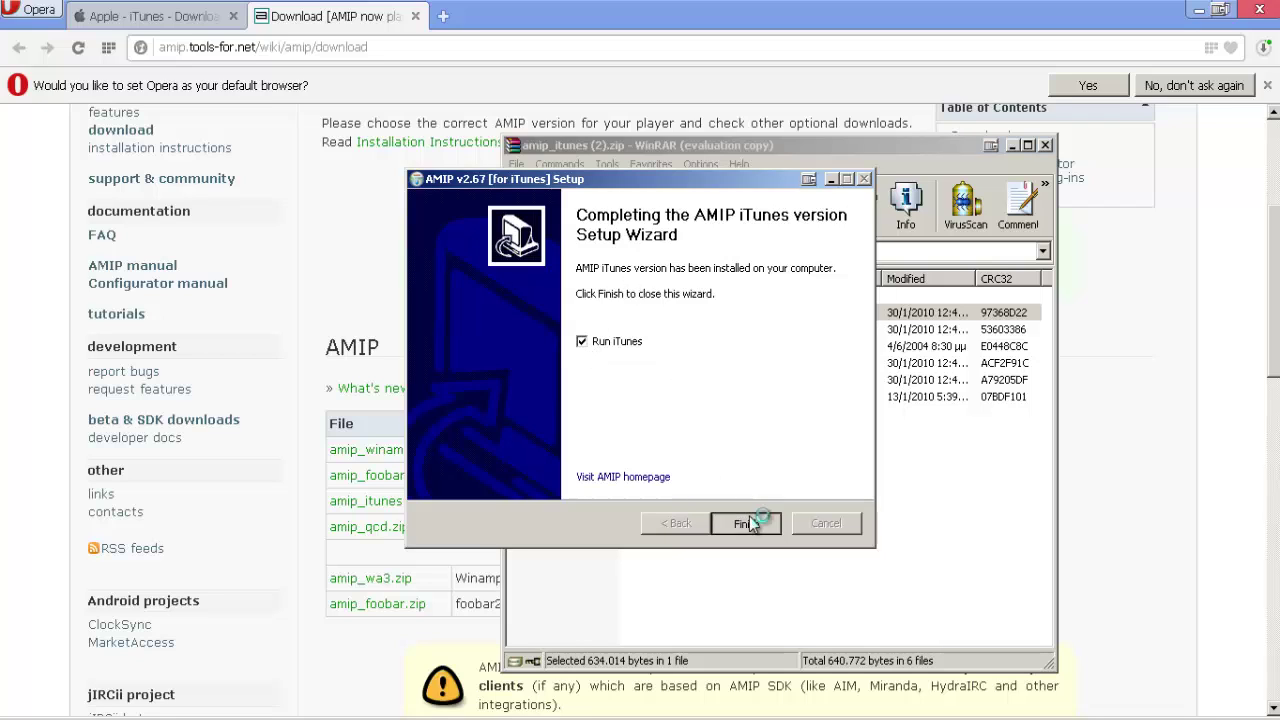
pyautogui.click(1045, 145)
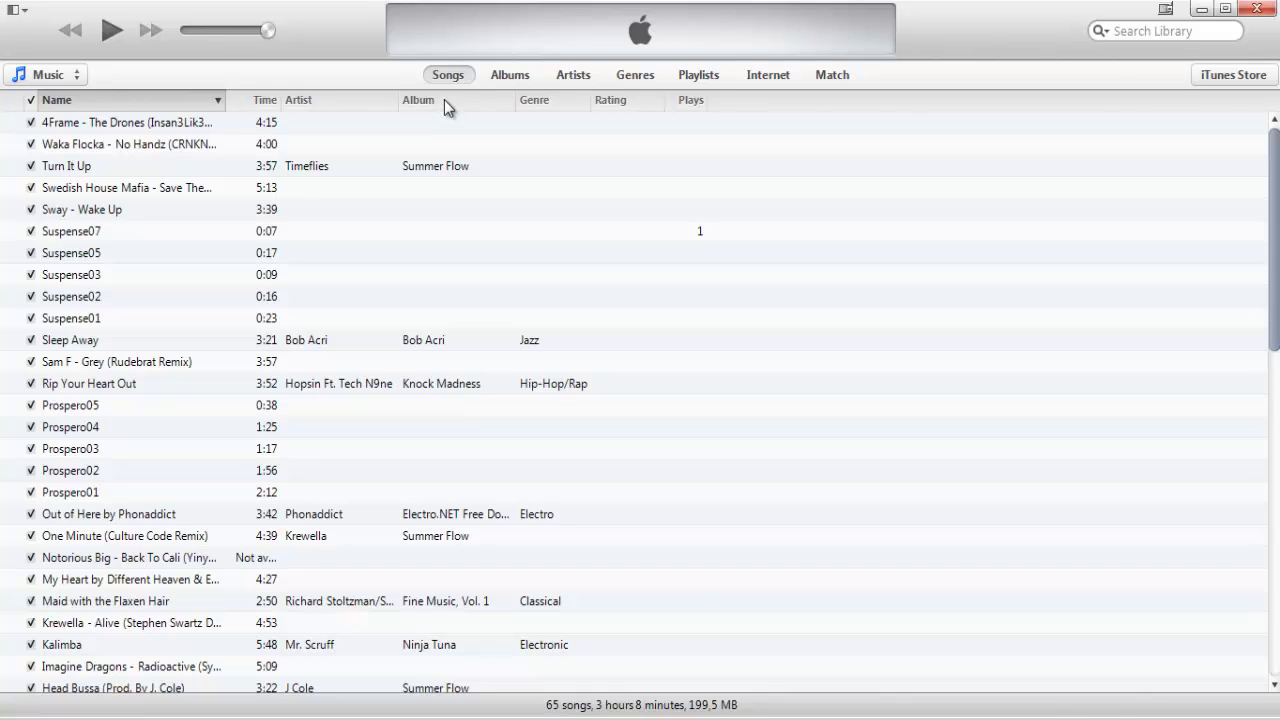
# Scroll the 65-song iTunes library and select the Half-Life09 track
pyautogui.scroll(-9, 429, 263)
pyautogui.click(438, 274)
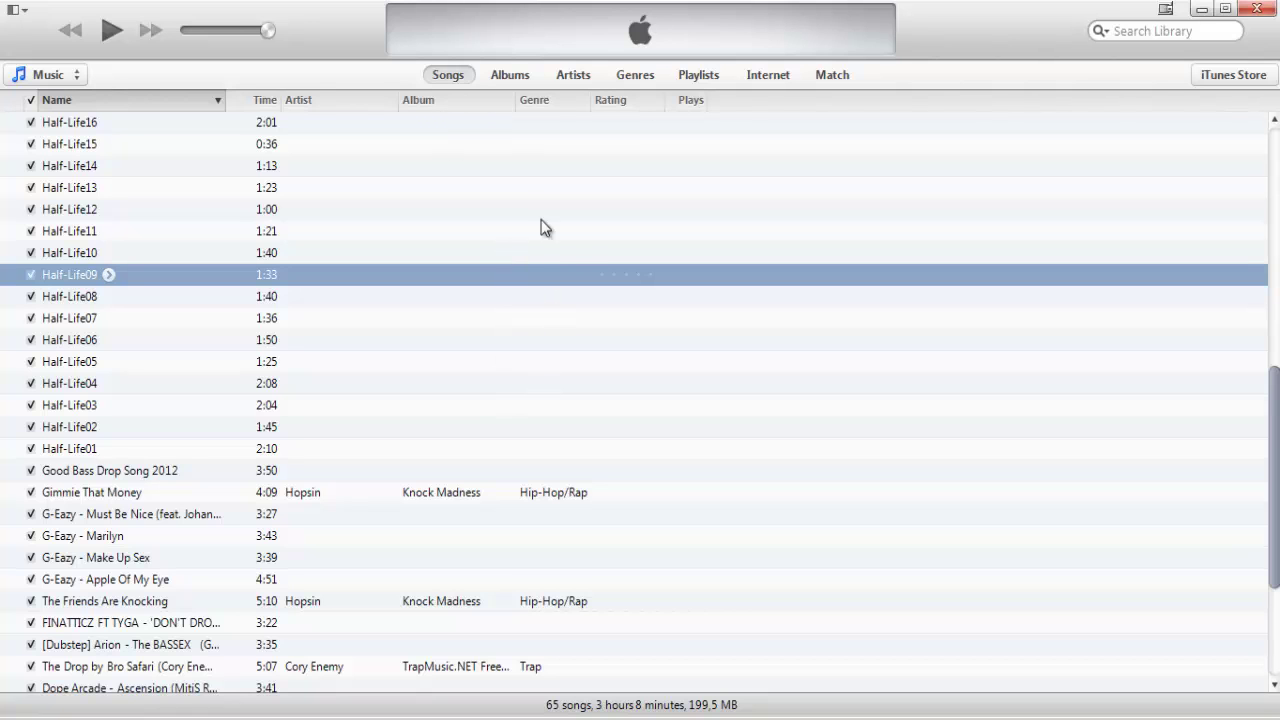
pyautogui.scroll(9, 550, 300)
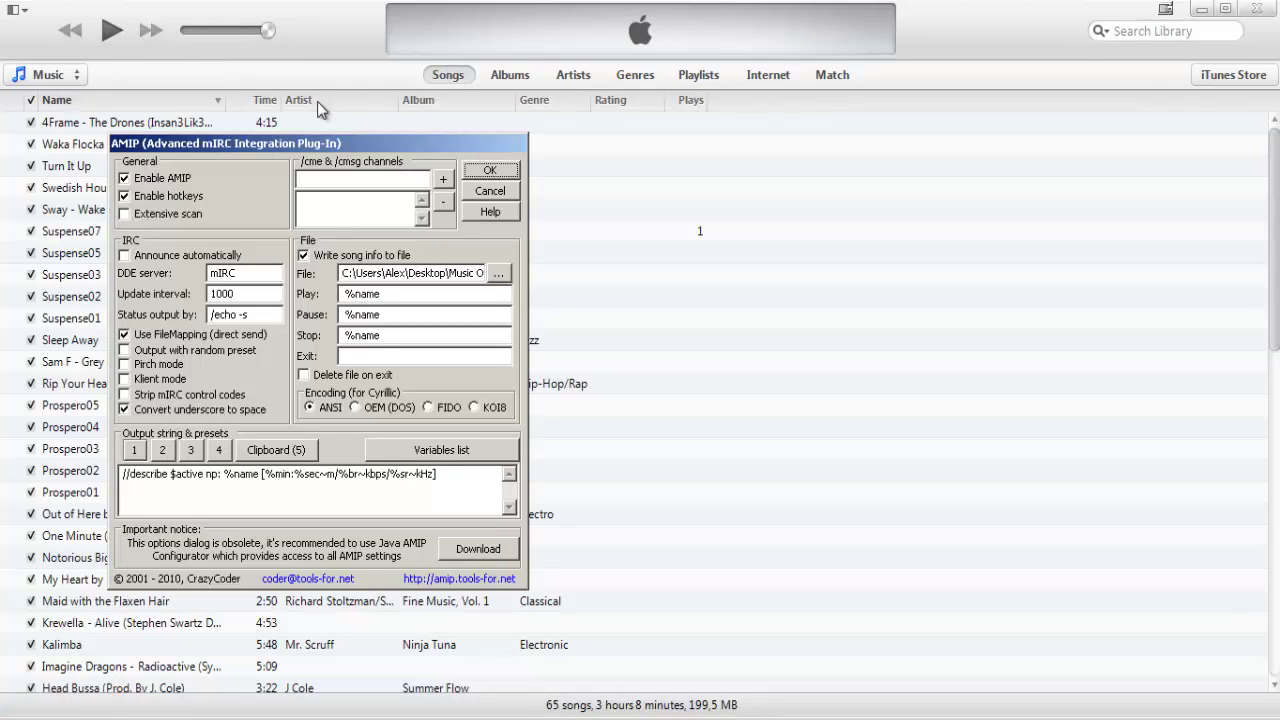
# Keep song-info writing enabled and check the Music Overlay.txt output path
pyautogui.click(303, 256)
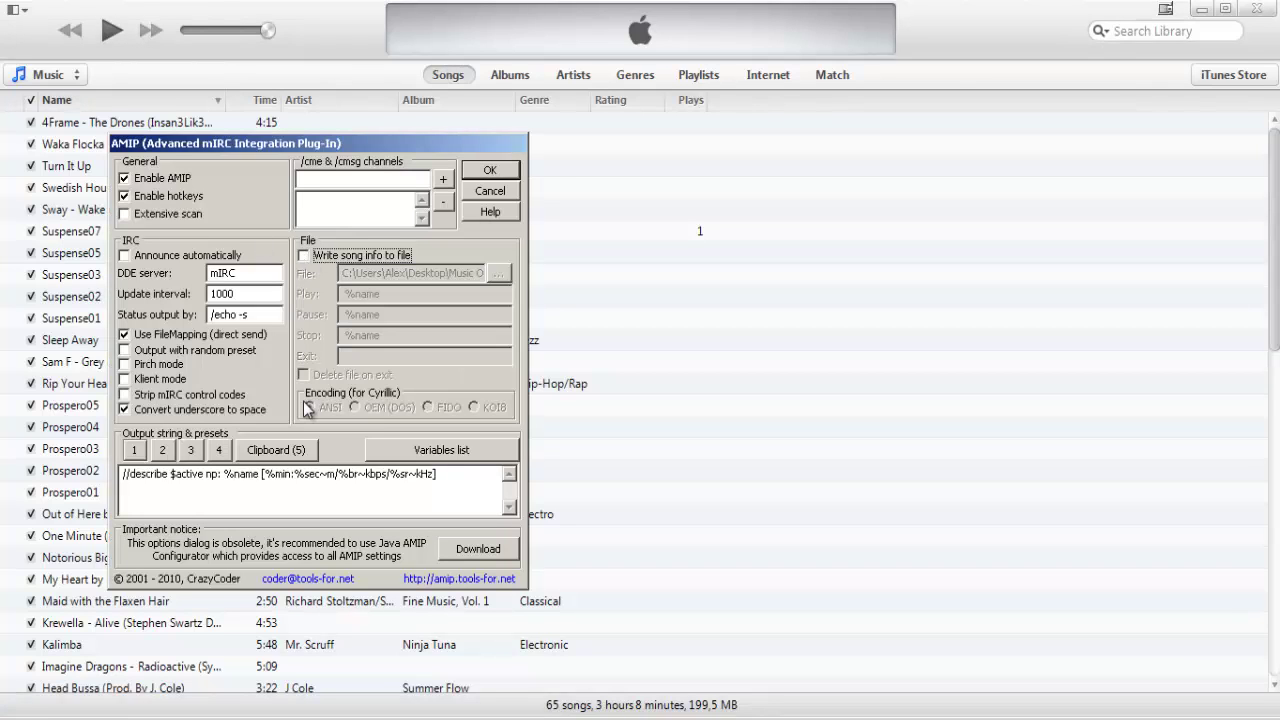
pyautogui.click(343, 258)
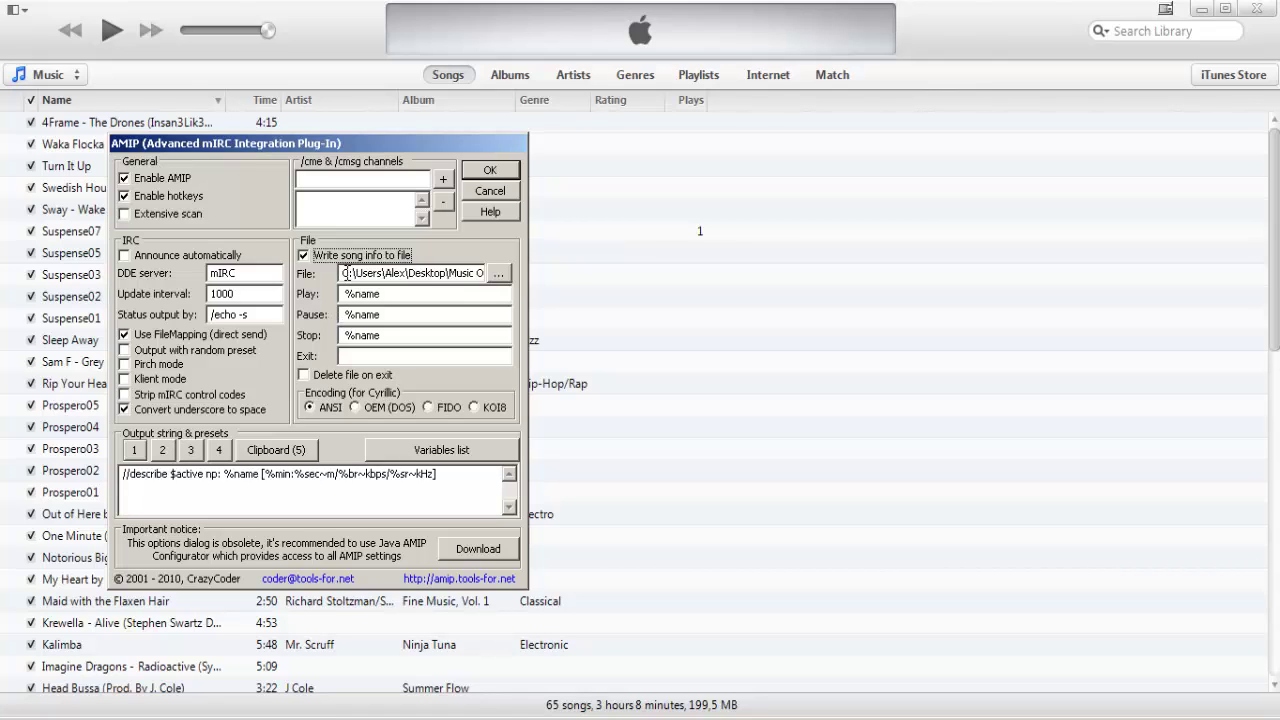
pyautogui.moveTo(350, 273); pyautogui.dragTo(537, 279)
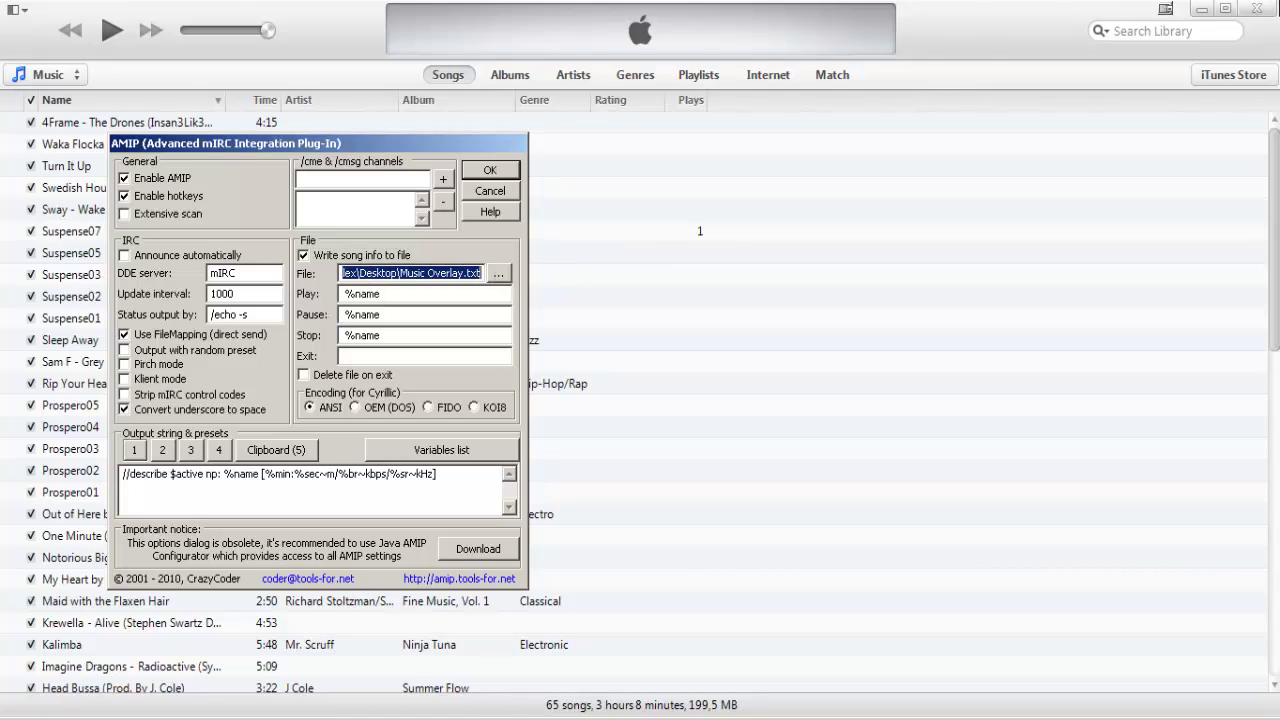
# Minimise iTunes and Opera, move the AMIP dialog right and the upgrade prompt left
pyautogui.click(1203, 10)
pyautogui.click(1199, 11)
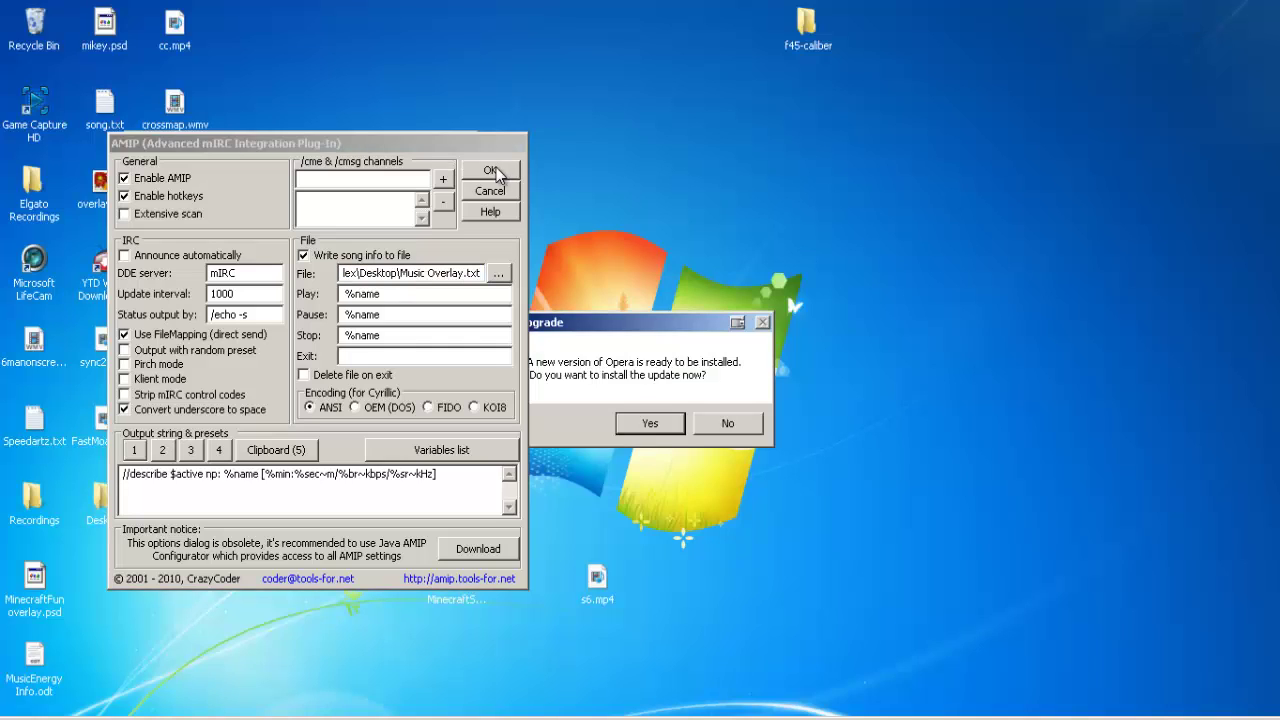
pyautogui.moveTo(463, 150); pyautogui.dragTo(995, 120)
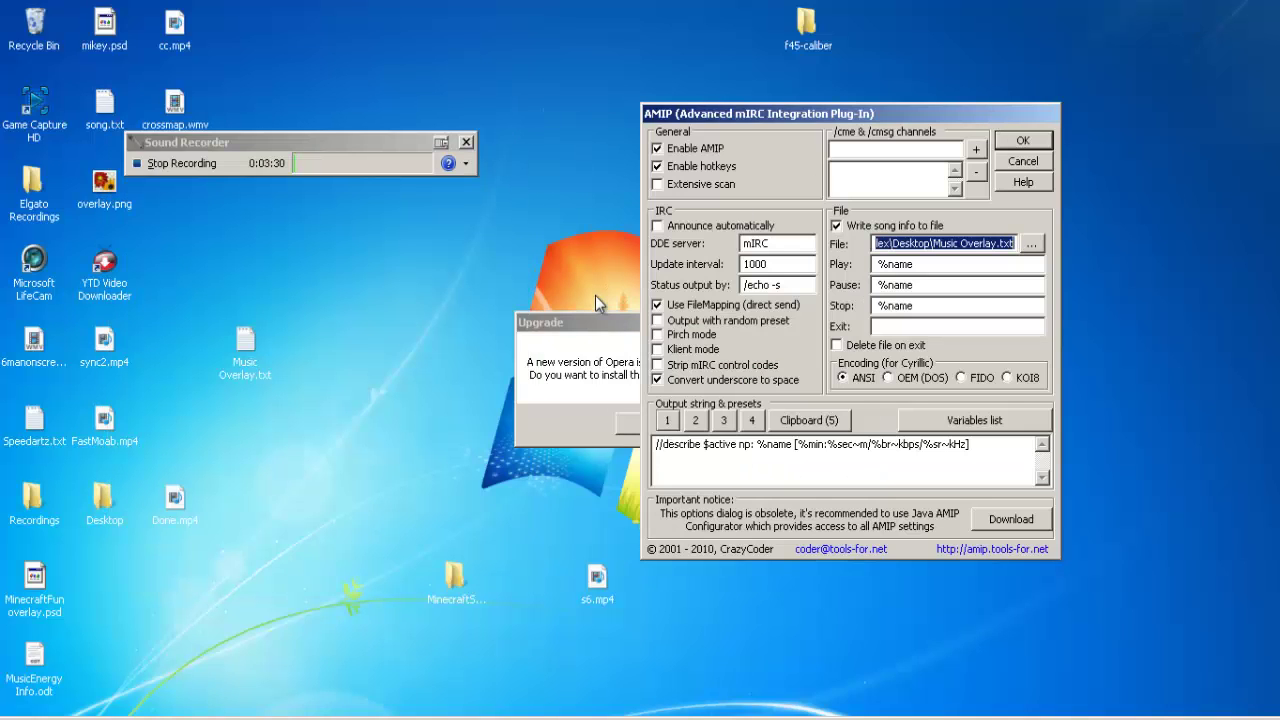
pyautogui.moveTo(594, 318); pyautogui.dragTo(300, 318)
# Decline the Opera upgrade and delete an accidentally created ZIP archive on the desktop
pyautogui.click(433, 424)
pyautogui.rightClick(411, 415)
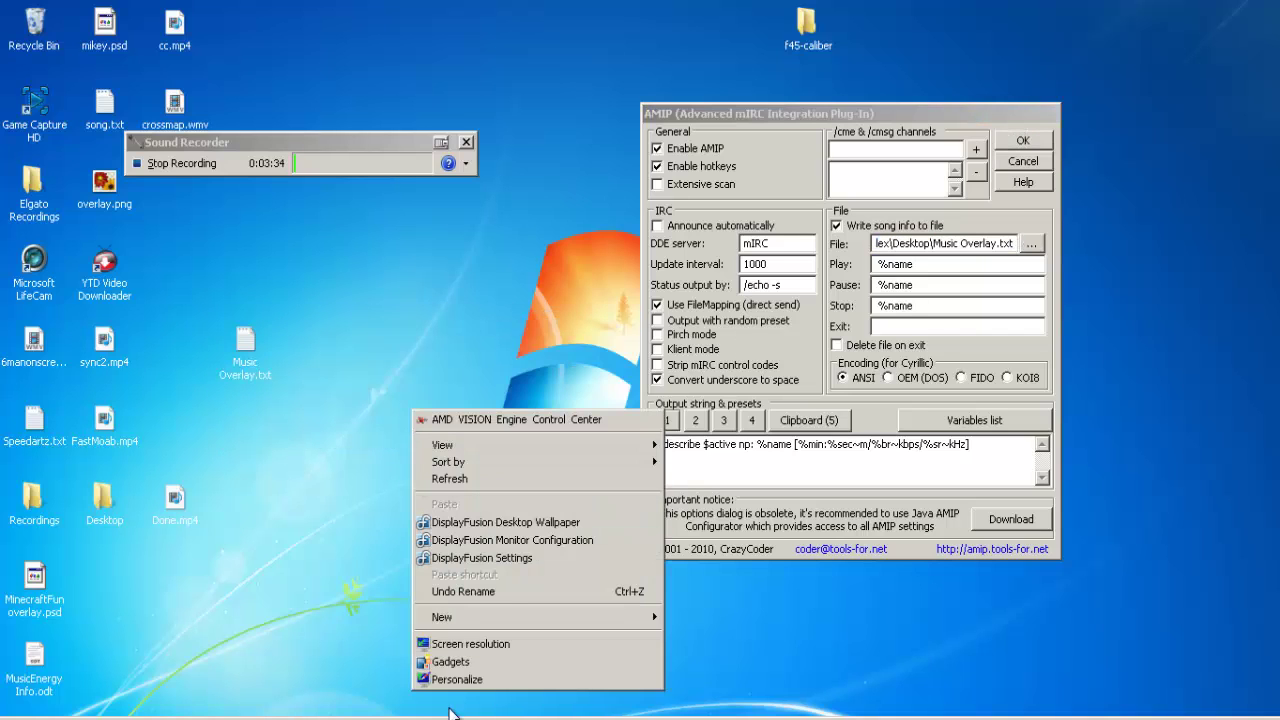
pyautogui.moveTo(456, 625)
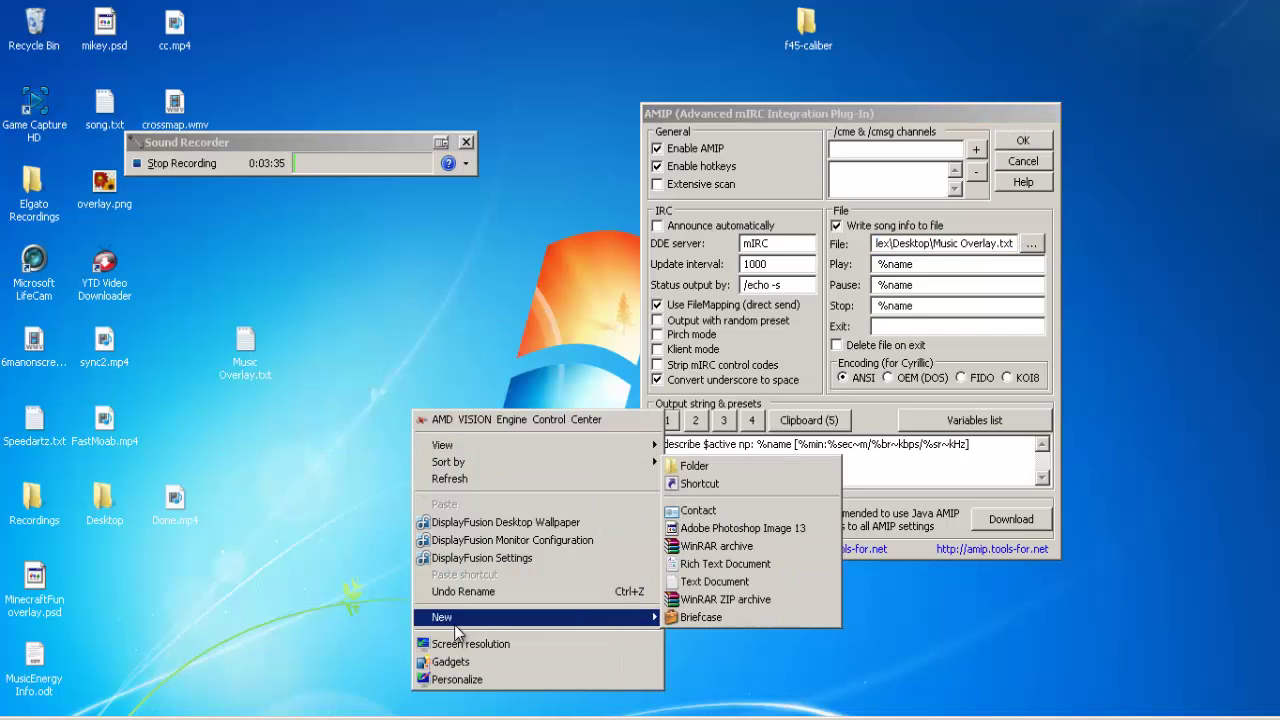
pyautogui.click(719, 599)
pyautogui.press('Return')
pyautogui.press('Delete')
pyautogui.press('Escape')
# Create a new desktop text document named dawhdawhdhadwhawdhawdaw1.txt
pyautogui.rightClick(498, 433)
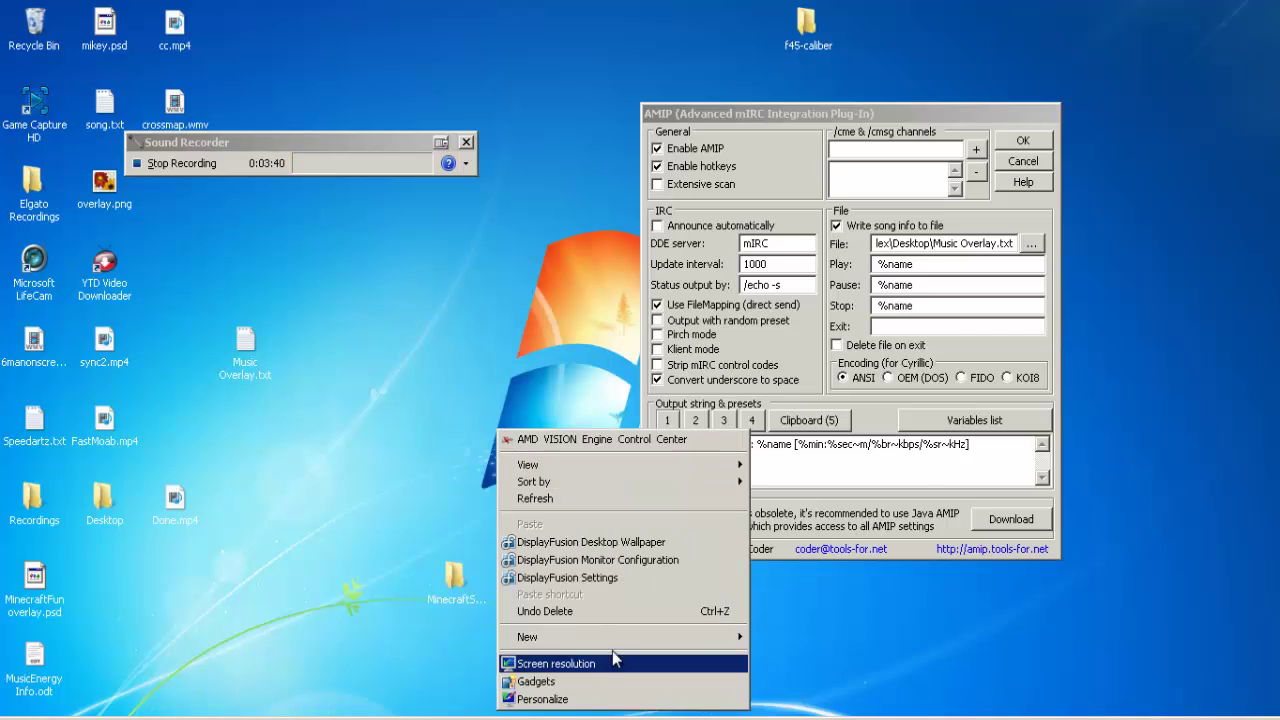
pyautogui.moveTo(705, 637)
pyautogui.click(805, 604)
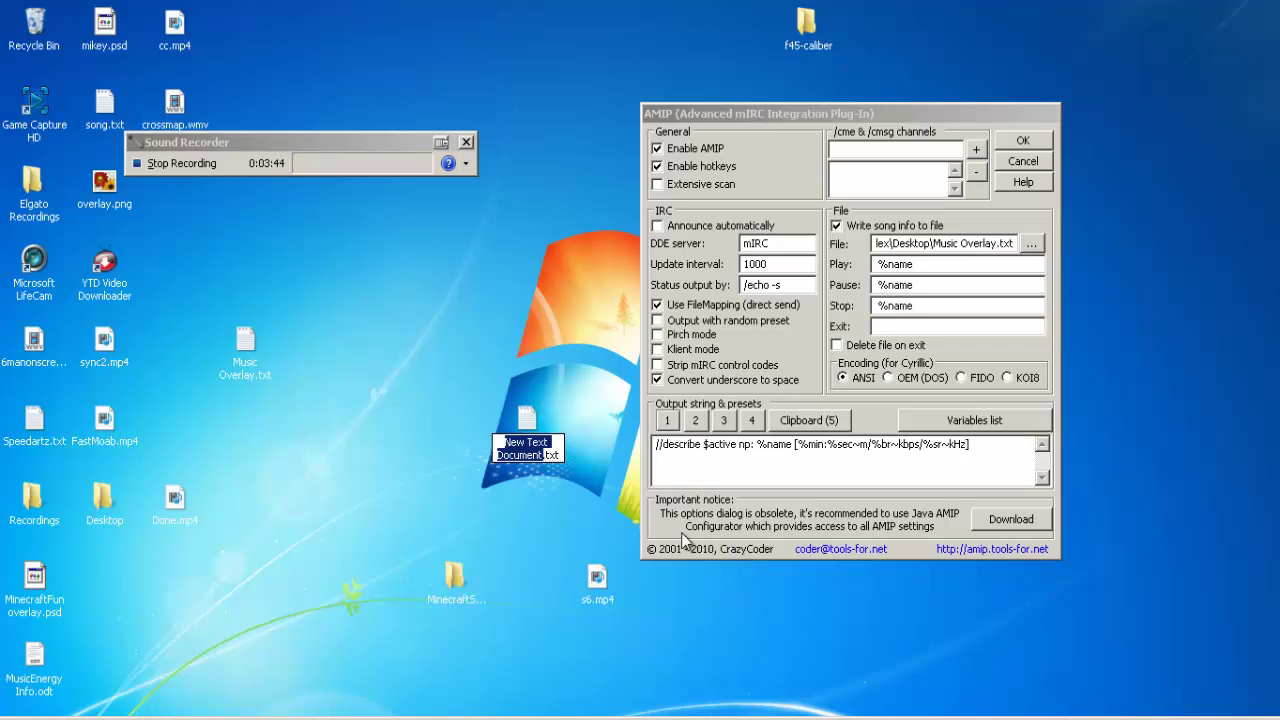
pyautogui.write('dawhdawhdhadwhawdhawdaw')
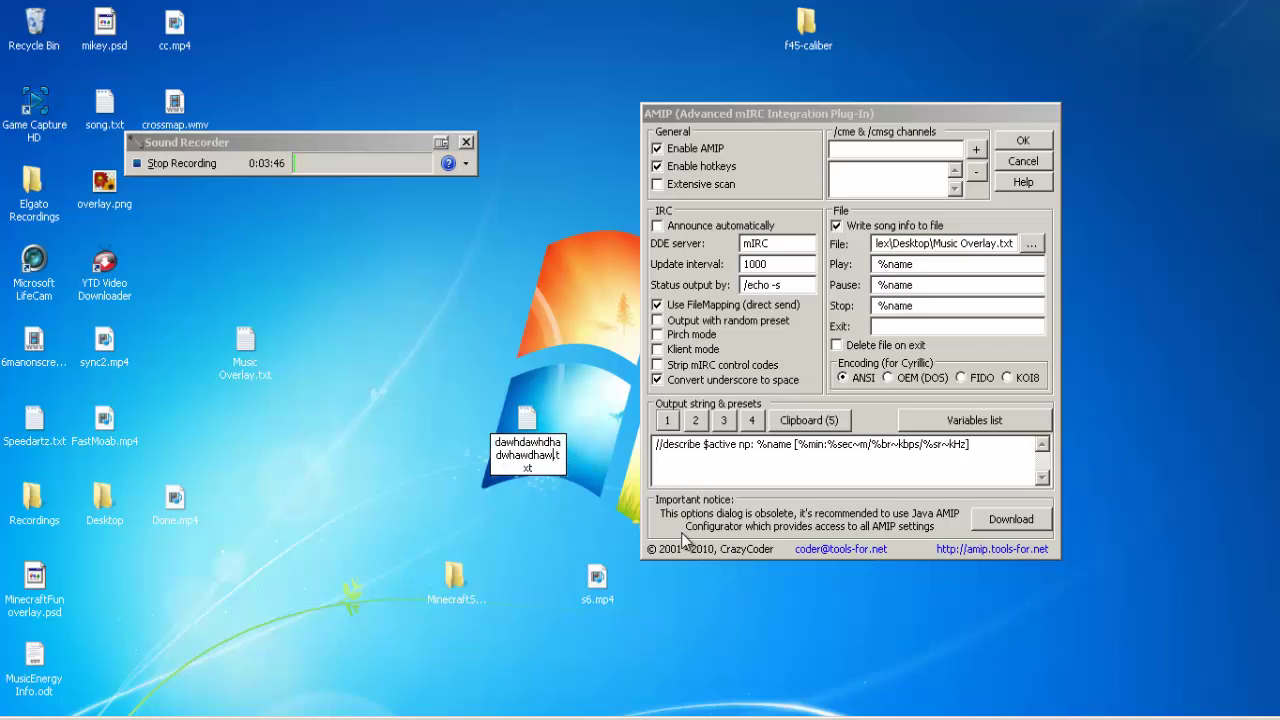
pyautogui.write('1')
pyautogui.press('Return')
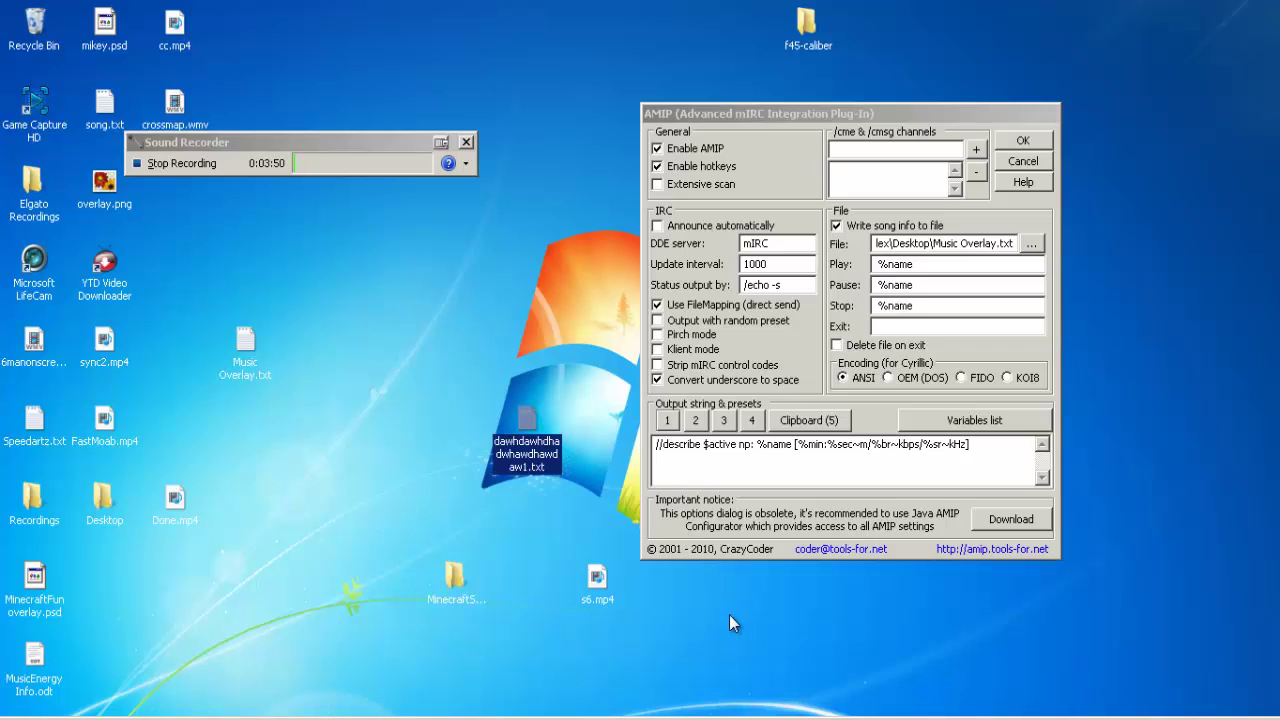
# Browse the Desktop and pick dawhdawhdhadwhawdhawdaw1.txt as AMIP's song-info output file
pyautogui.click(1031, 243)
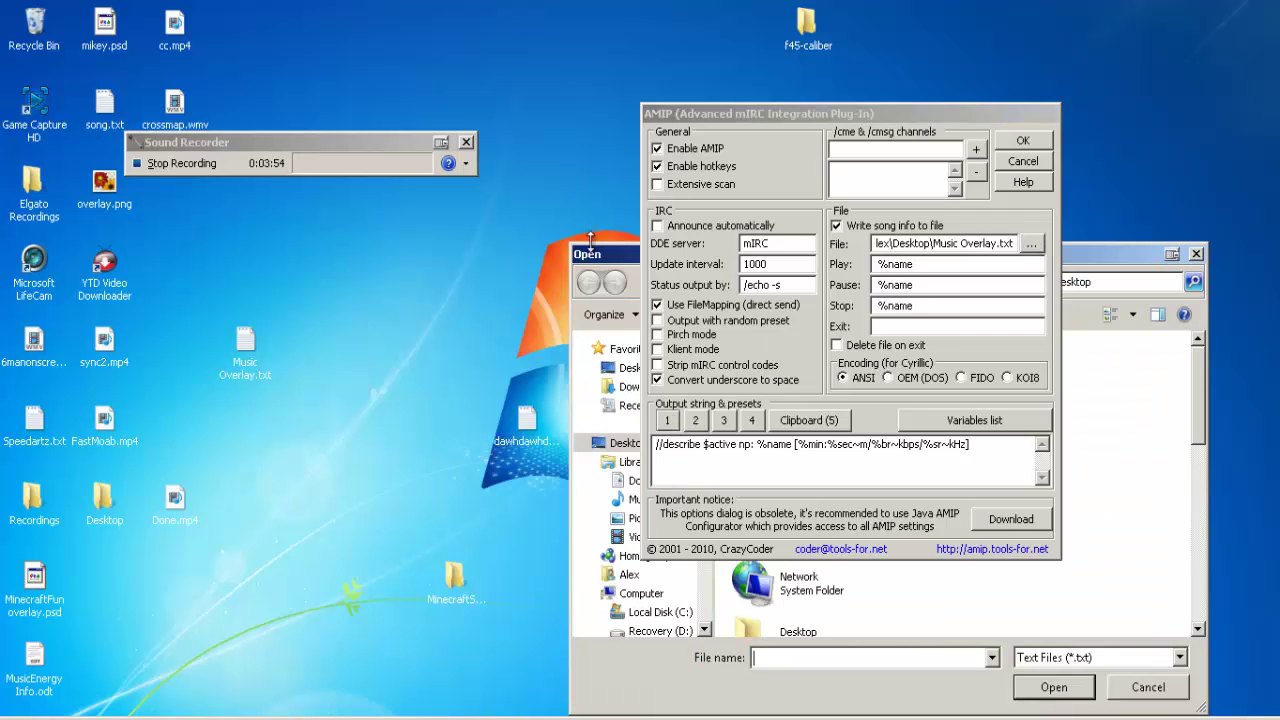
pyautogui.moveTo(600, 260); pyautogui.dragTo(373, 285)
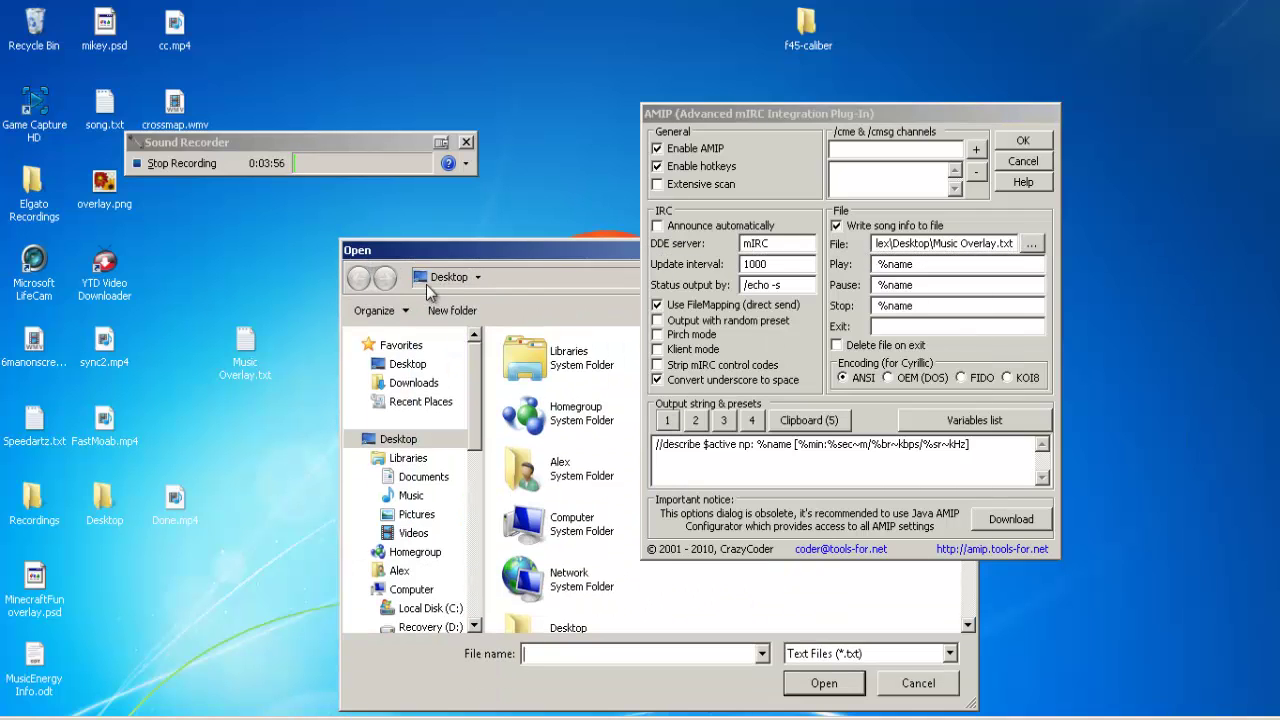
pyautogui.click(583, 510)
pyautogui.scroll(-5, 583, 510)
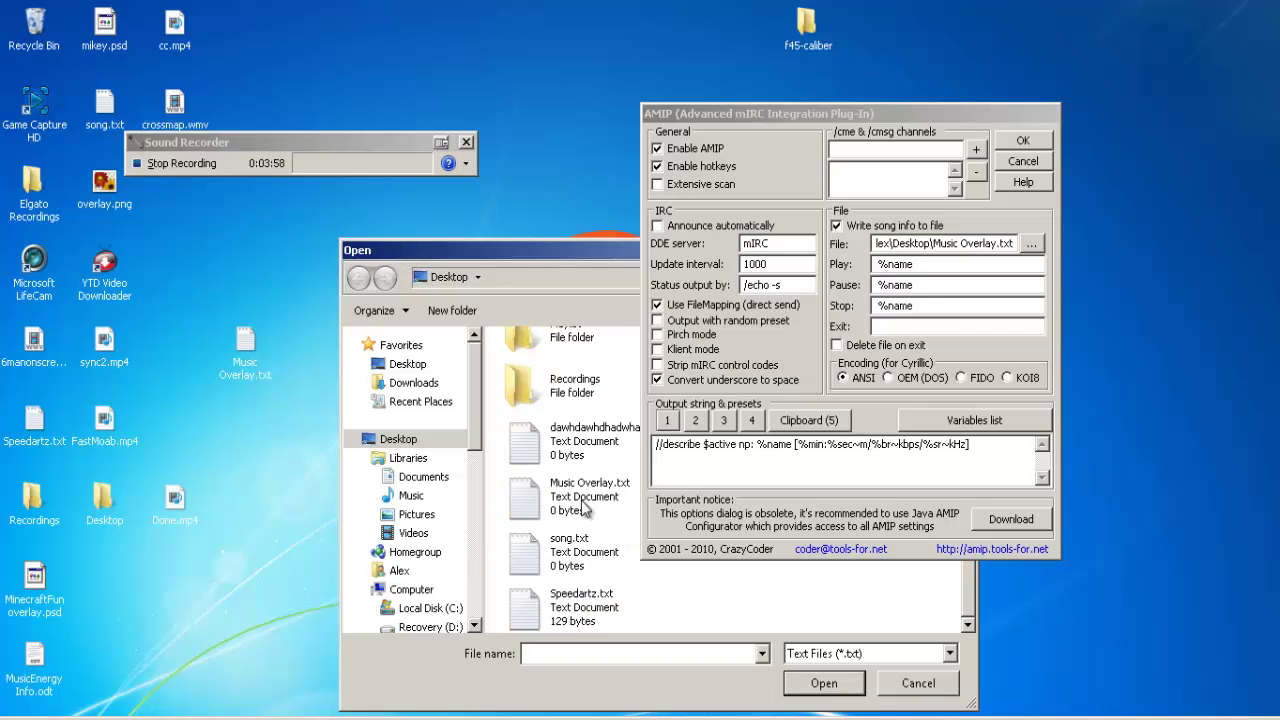
pyautogui.doubleClick(571, 456)
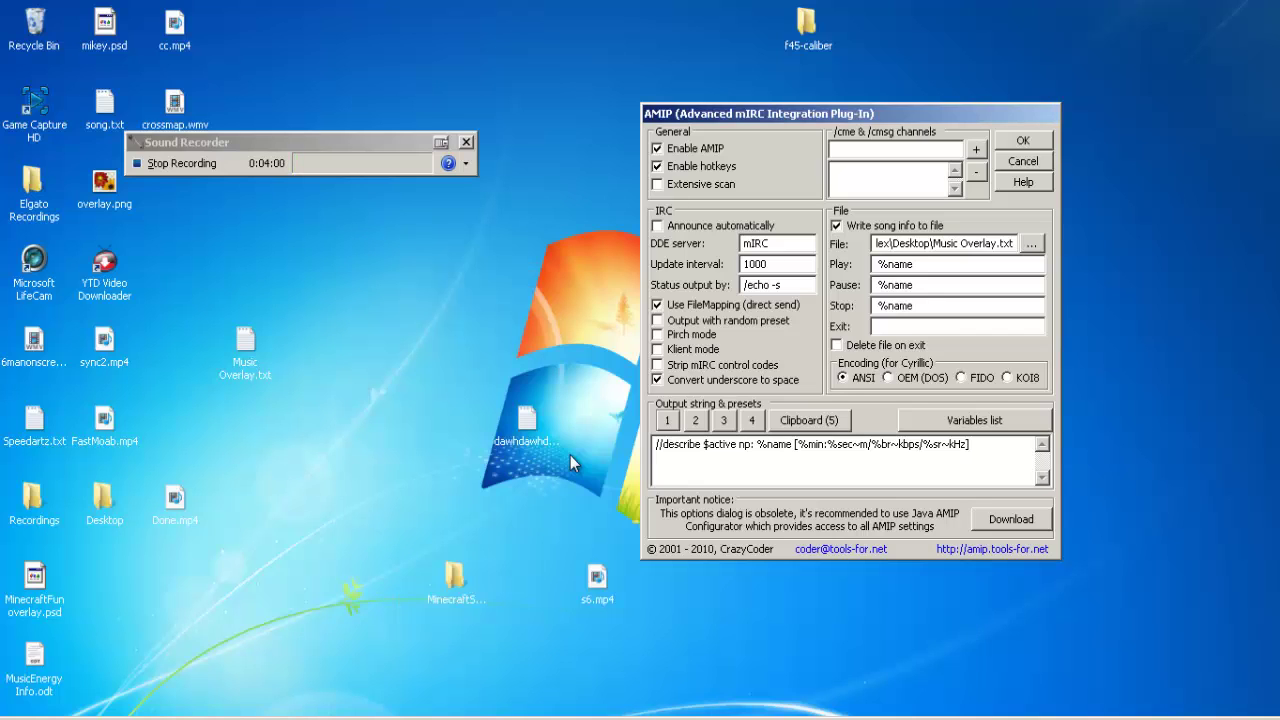
# Copy the aw1.txt path from the File field, then confirm the AMIP settings with OK
pyautogui.click(930, 268)
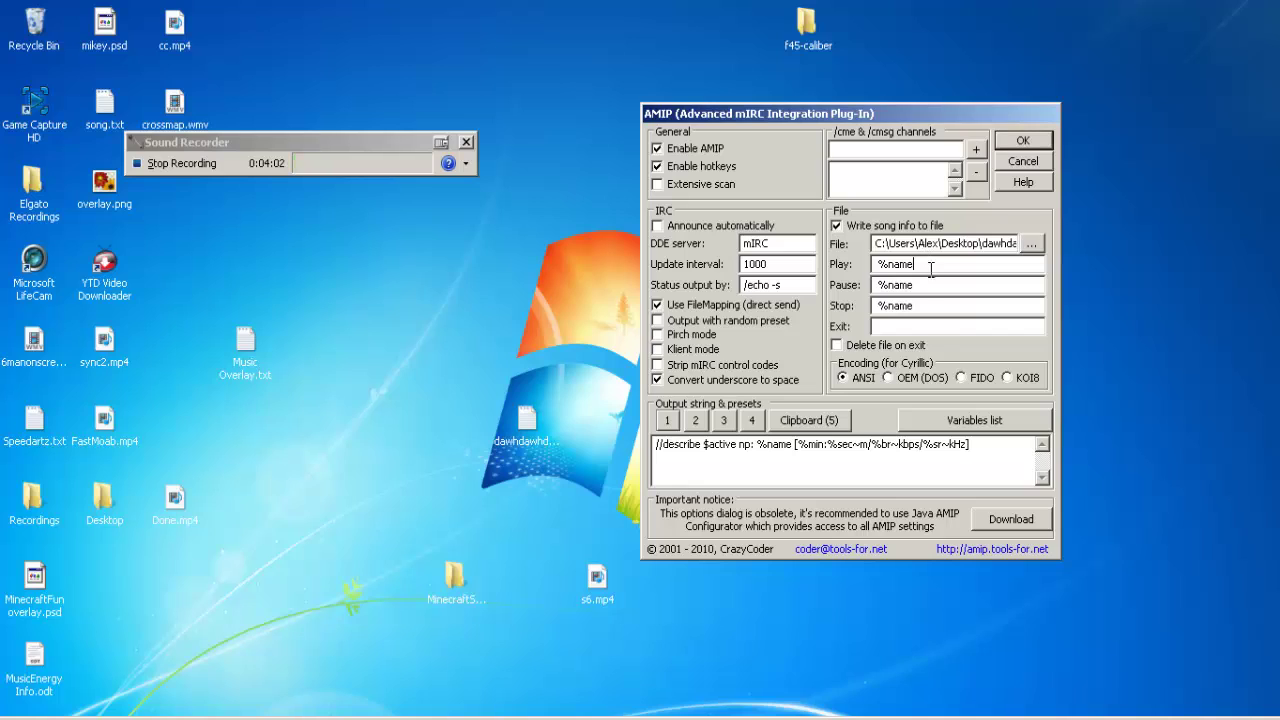
pyautogui.rightClick(918, 246)
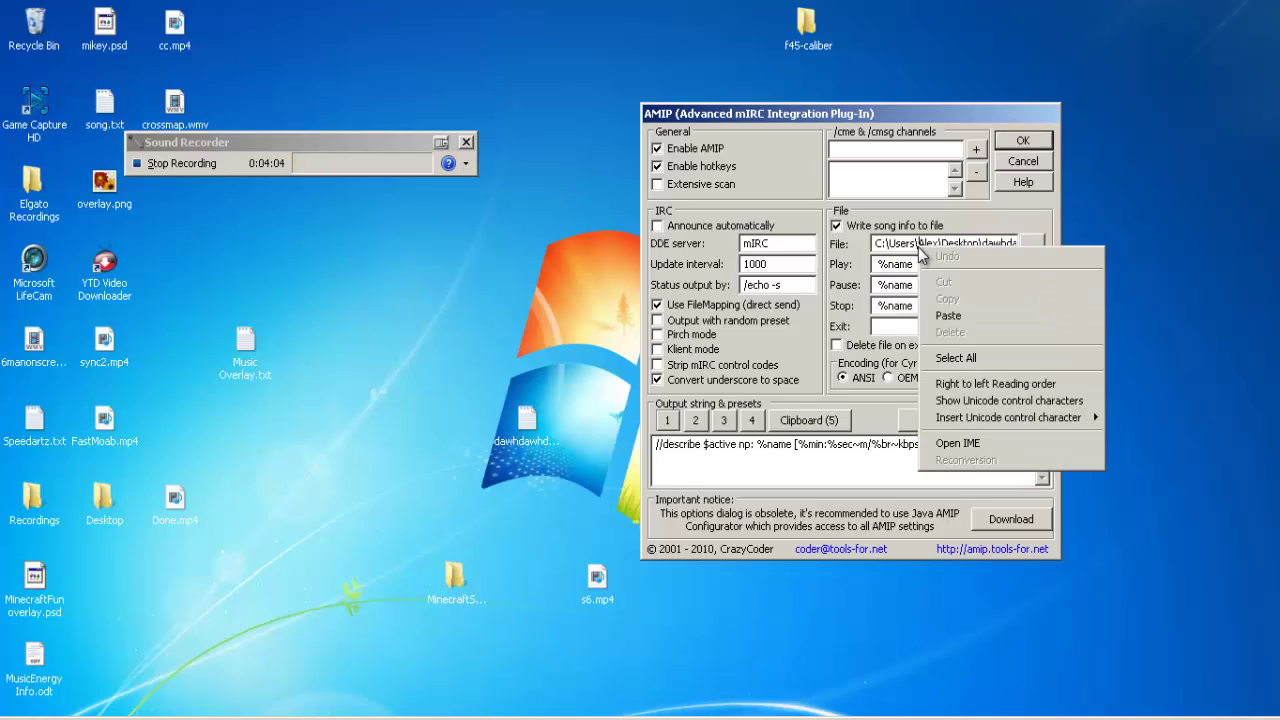
pyautogui.click(997, 358)
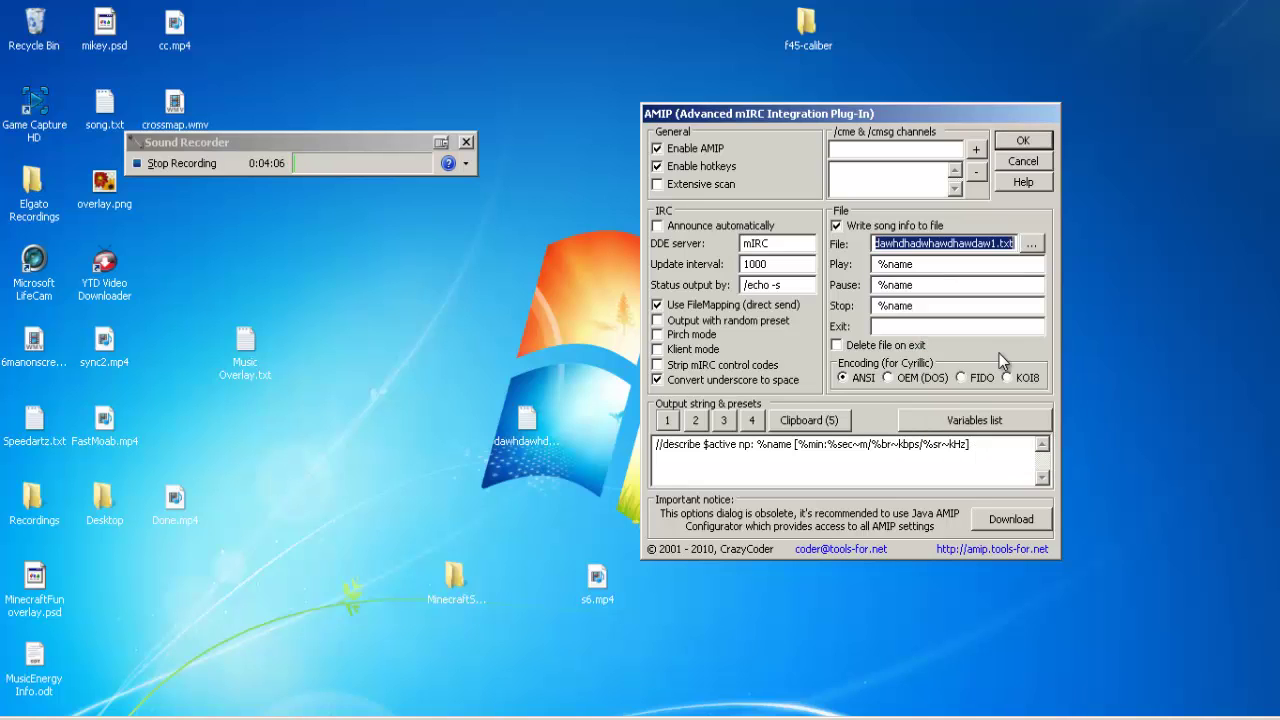
pyautogui.rightClick(932, 246)
pyautogui.click(944, 300)
pyautogui.click(1022, 140)
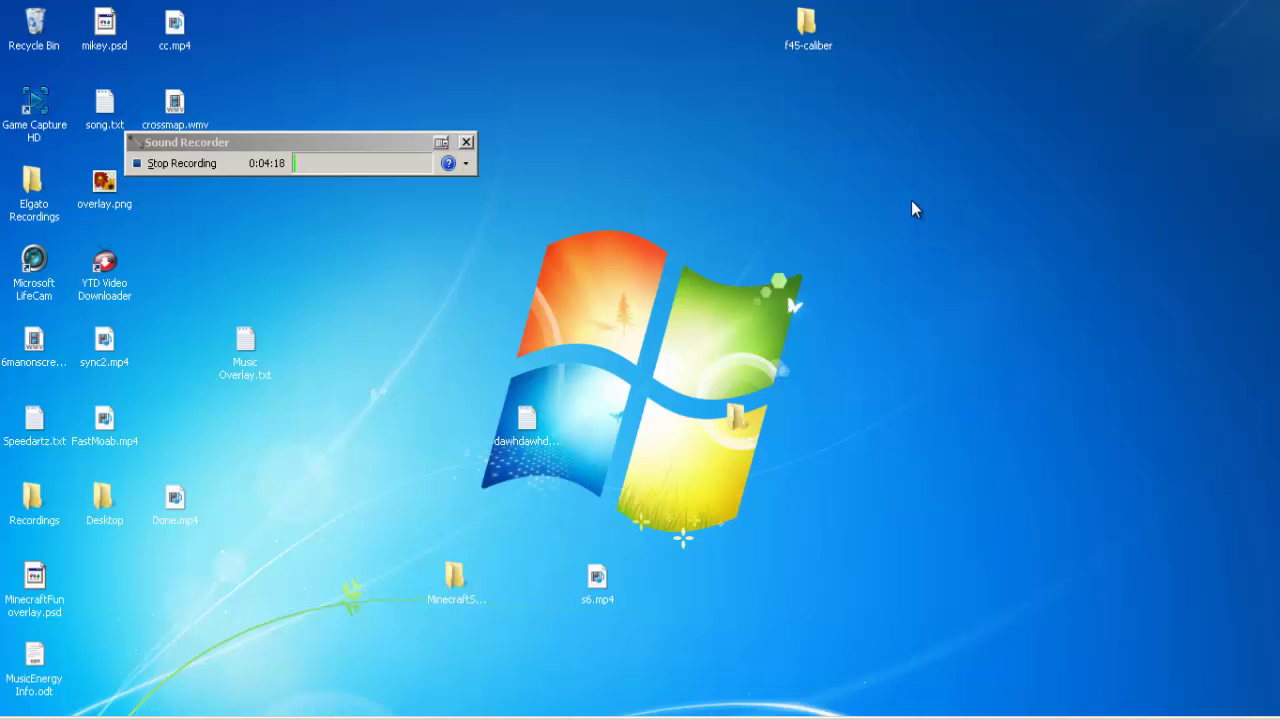
# Search the Start menu for 'xsp' and open the XSplit Release Notes result
pyautogui.press('super')
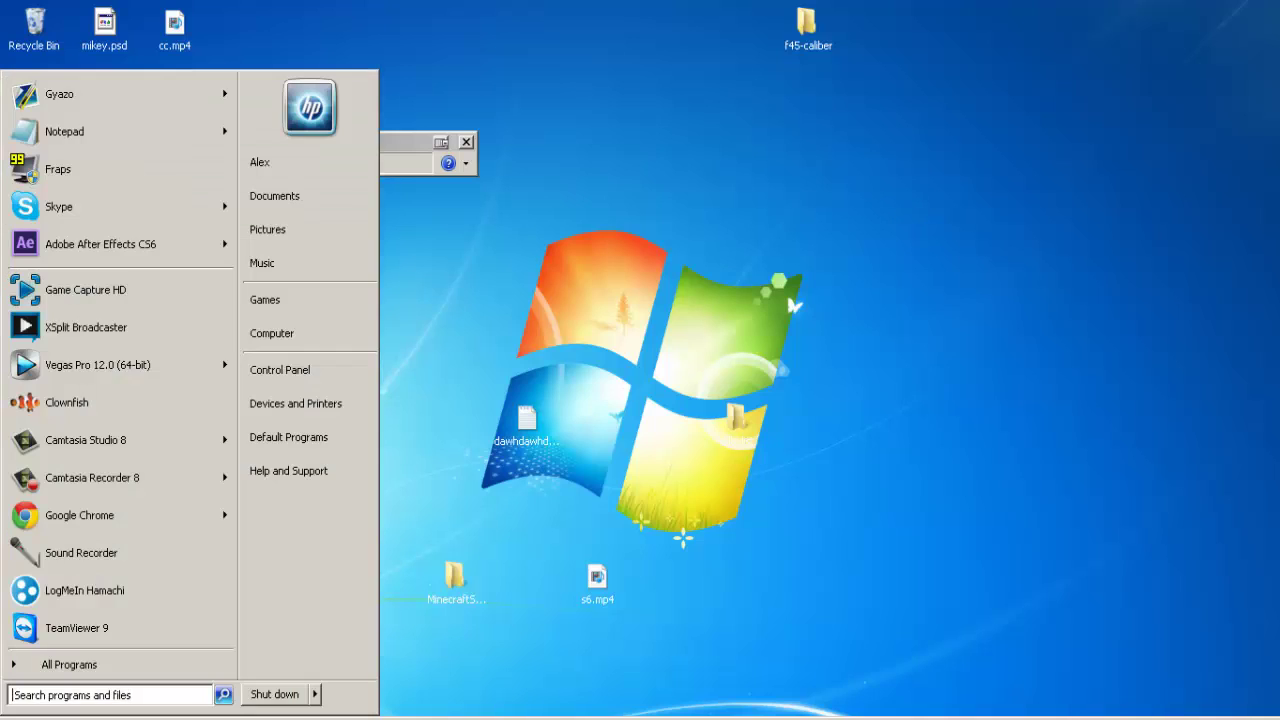
pyautogui.write('xsplit')
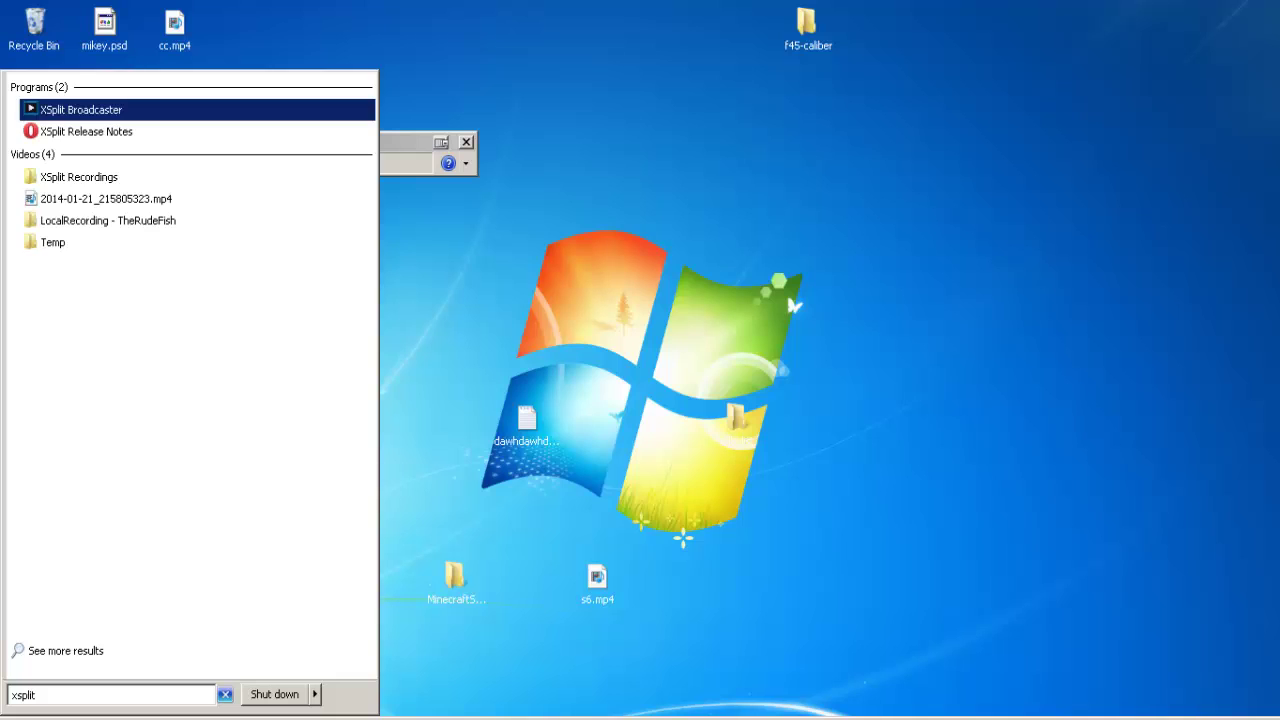
pyautogui.click(75, 131)
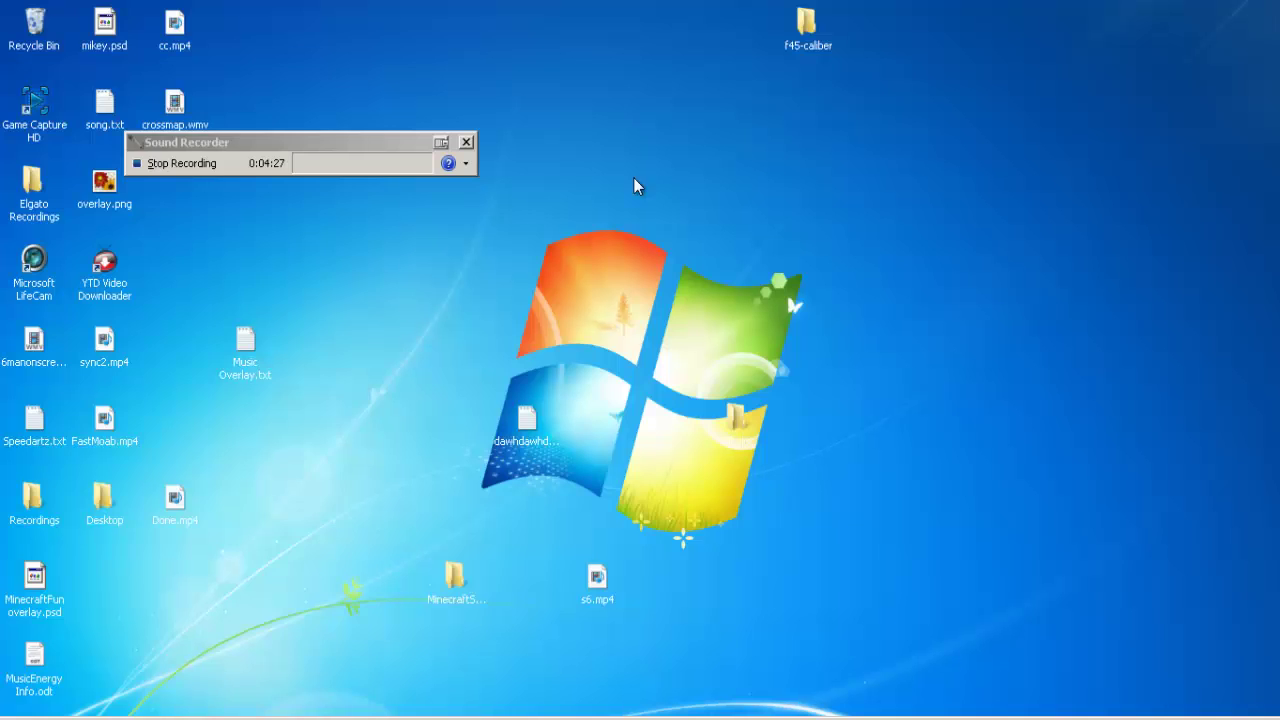
# Launch XSplit Broadcaster from a Start menu search for 'xs'
pyautogui.press('super')
pyautogui.write('xsplit')
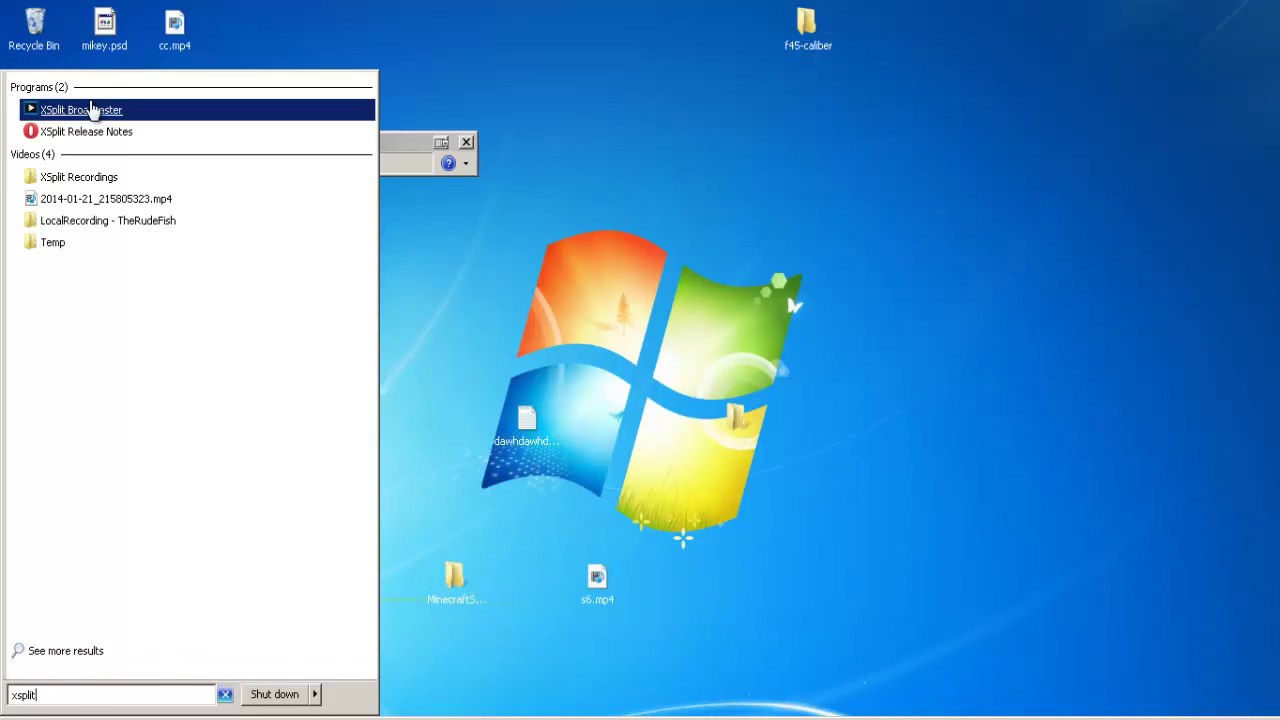
pyautogui.click(94, 109)
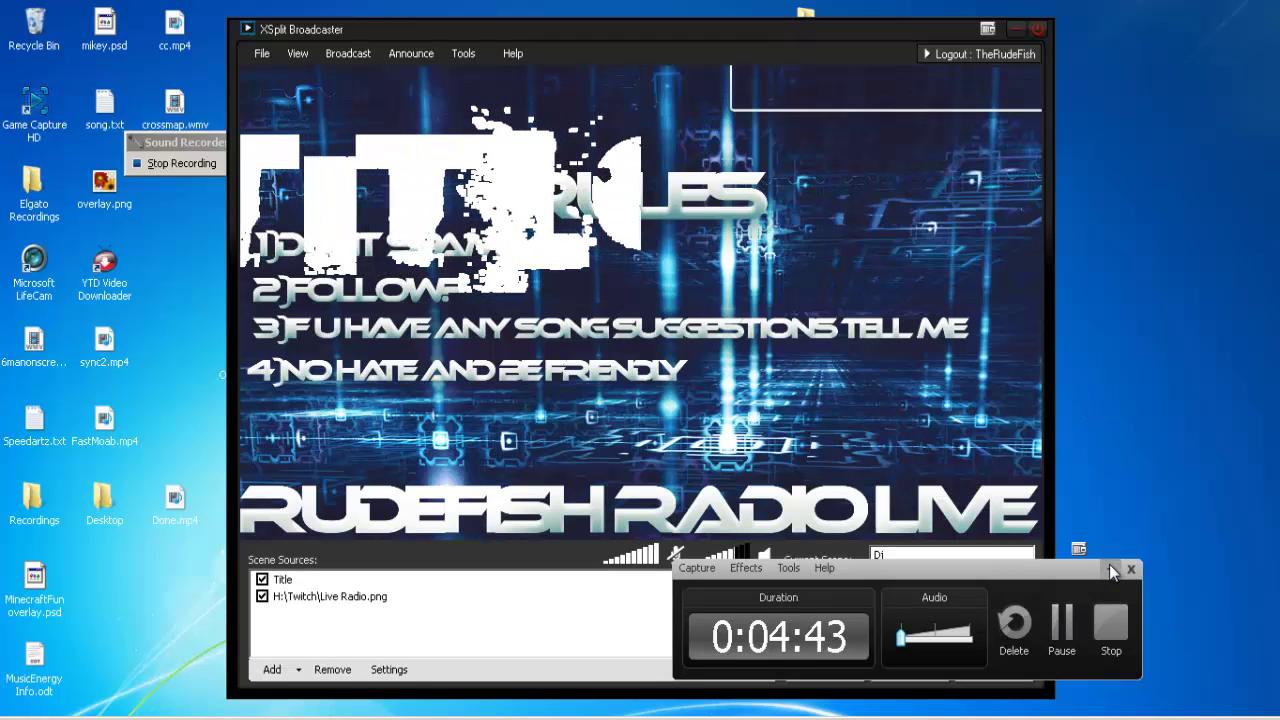
# Delete the old Title source from the Dj scene, leaving only Live Radio.png, and list addable sources
pyautogui.click(309, 585)
pyautogui.press('Delete')
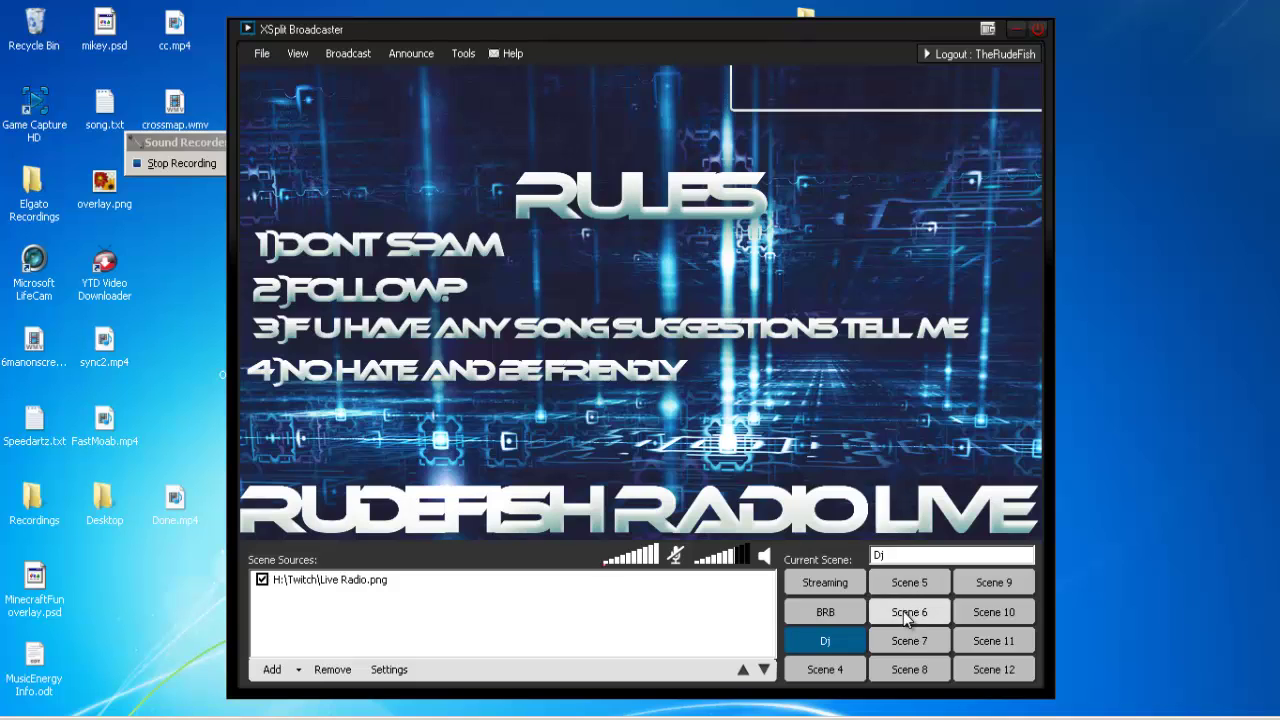
pyautogui.click(725, 500)
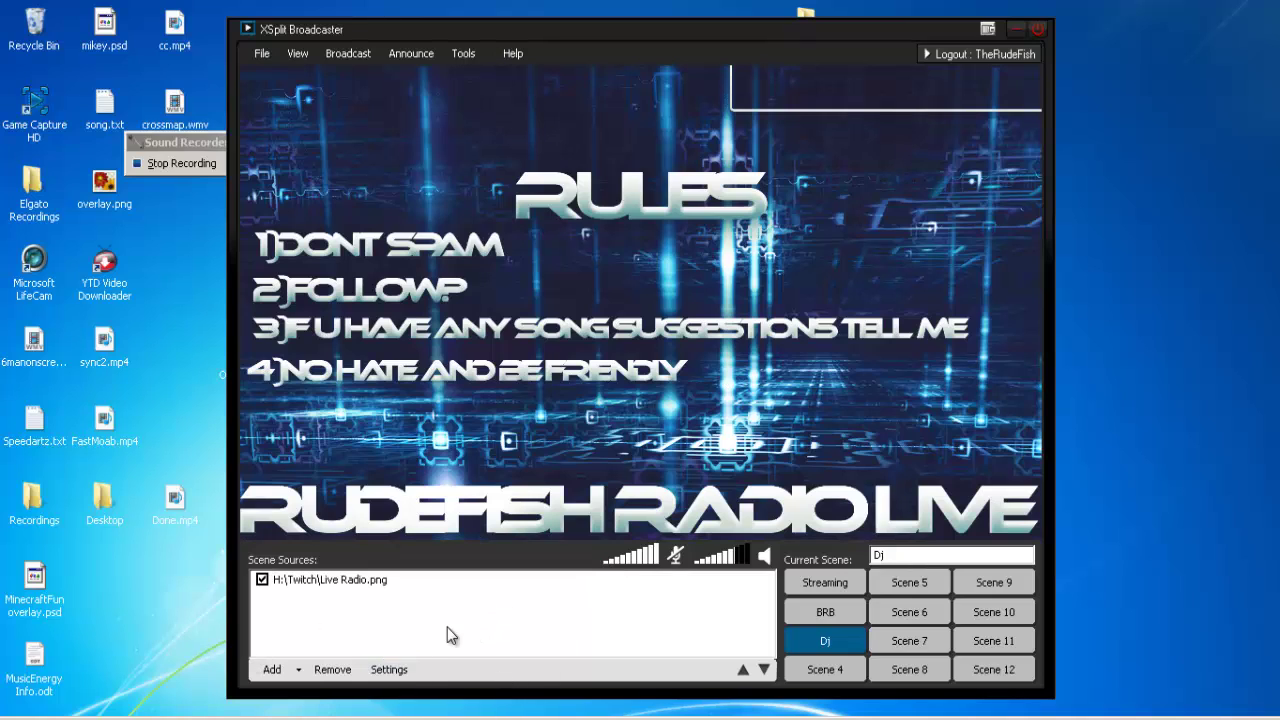
pyautogui.click(296, 670)
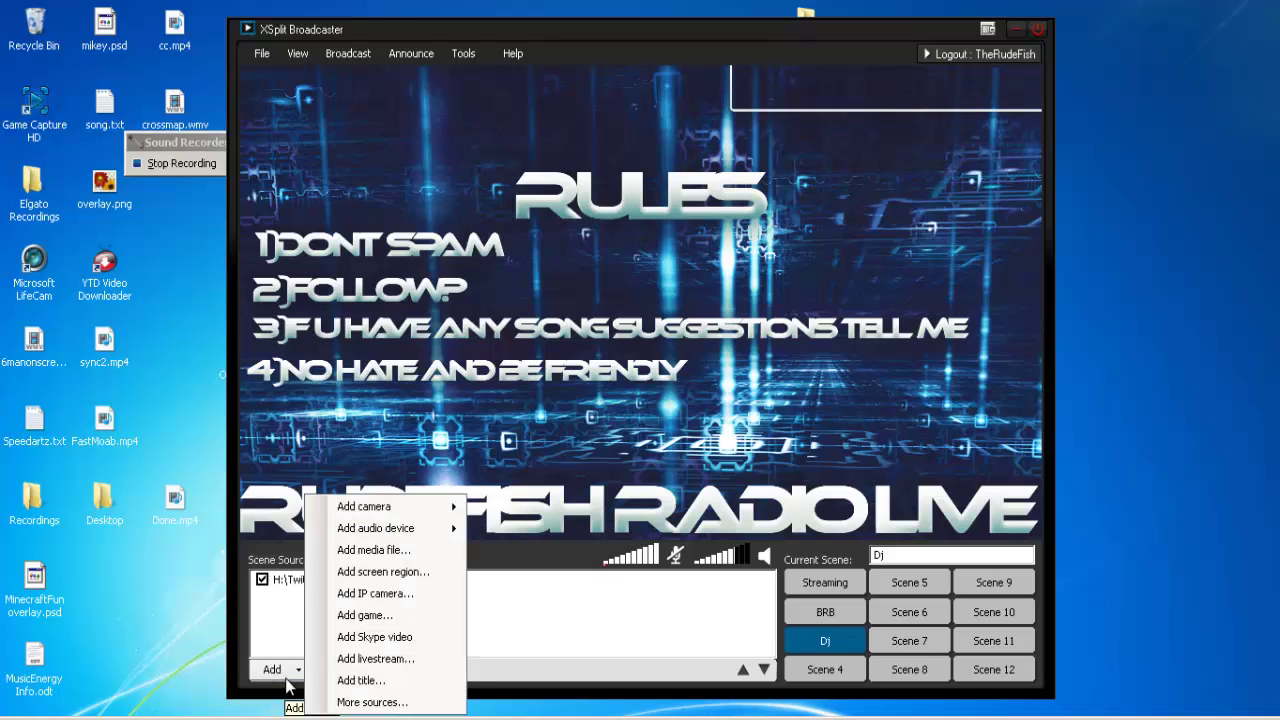
# Add a new Title source, selecting its placeholder text and keeping the Calibri font
pyautogui.click(362, 681)
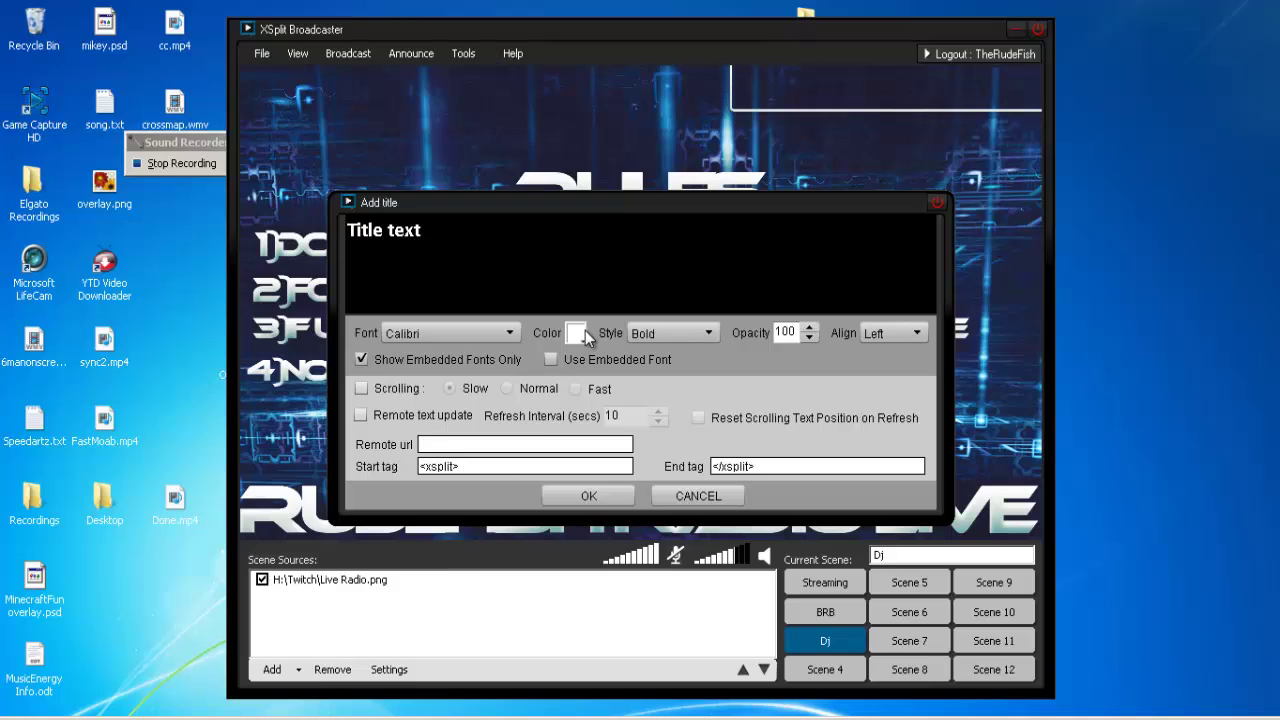
pyautogui.moveTo(477, 237); pyautogui.dragTo(325, 224)
pyautogui.click(640, 280)
pyautogui.click(448, 330)
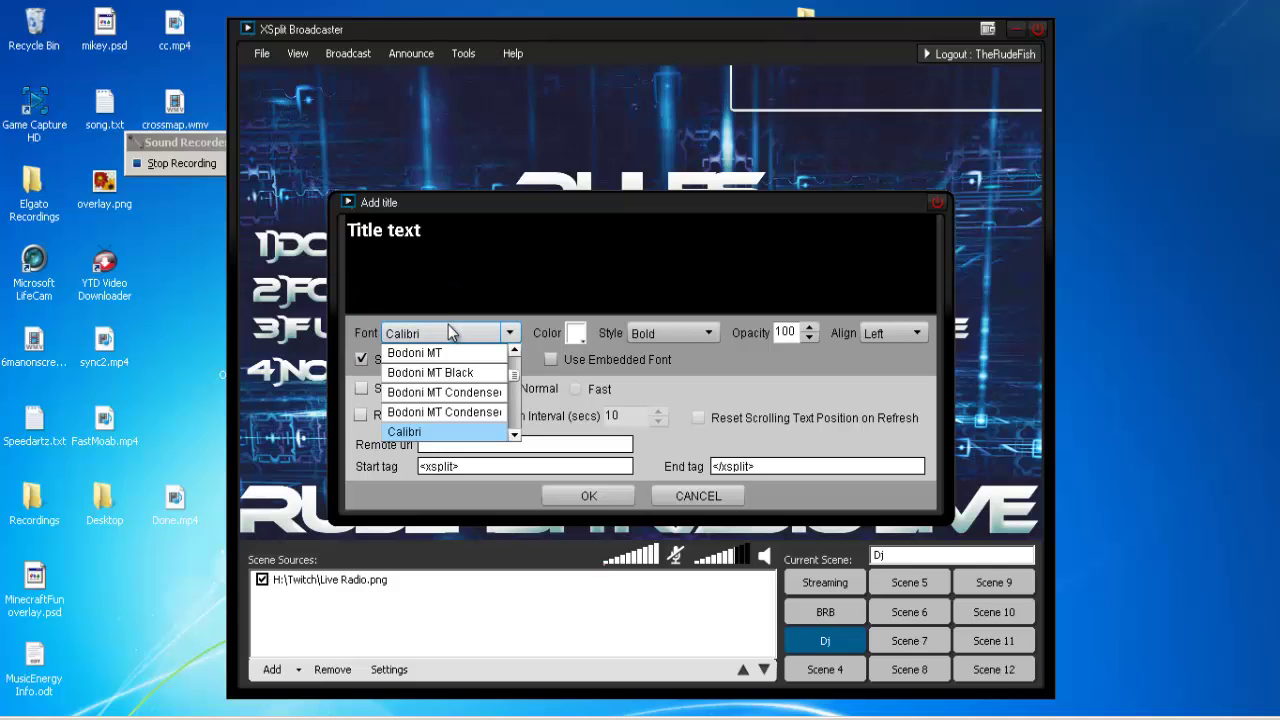
pyautogui.click(448, 330)
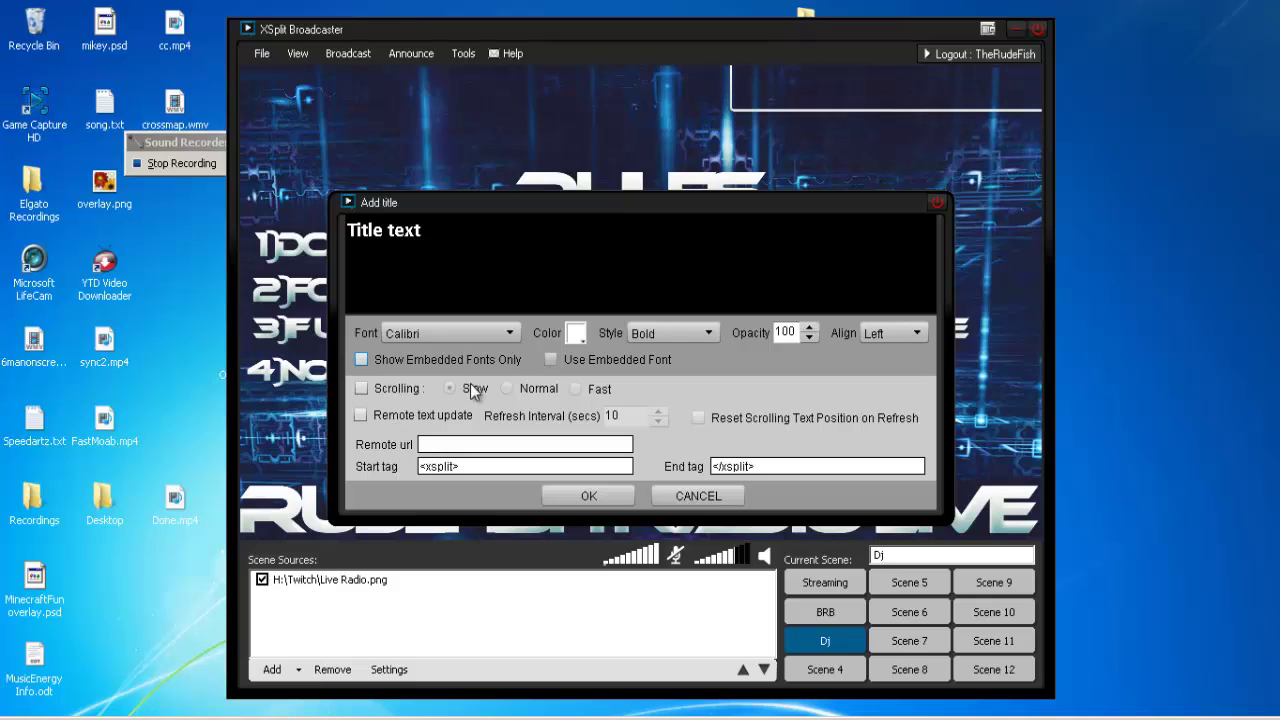
# Enable Remote text update and slow scrolling, pasting the song text file path as Remote url
pyautogui.click(416, 415)
pyautogui.click(400, 389)
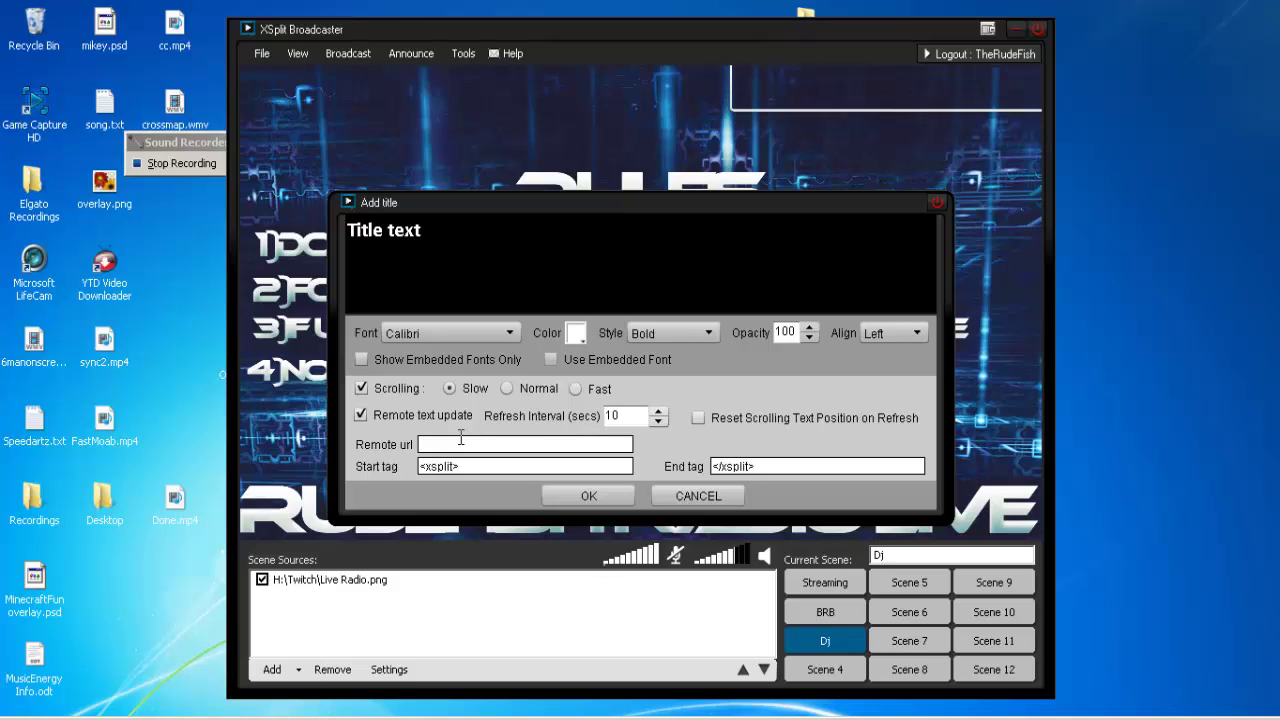
pyautogui.hotkey('ctrl', 'v')
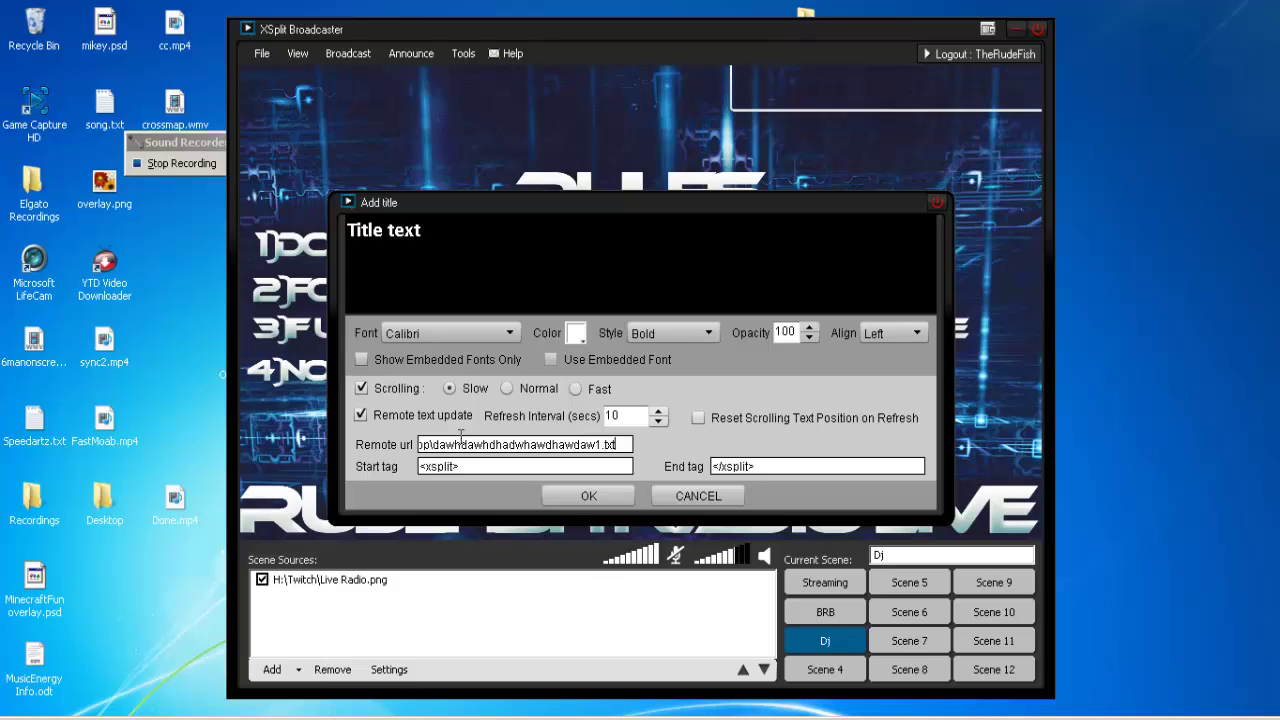
# Set the Refresh Interval to 2 seconds and confirm the new title
pyautogui.click(635, 416)
pyautogui.click(659, 422)
pyautogui.click(659, 422)
pyautogui.click(659, 422)
pyautogui.click(659, 422)
pyautogui.click(659, 422)
pyautogui.click(659, 422)
pyautogui.click(659, 422)
pyautogui.click(659, 422)
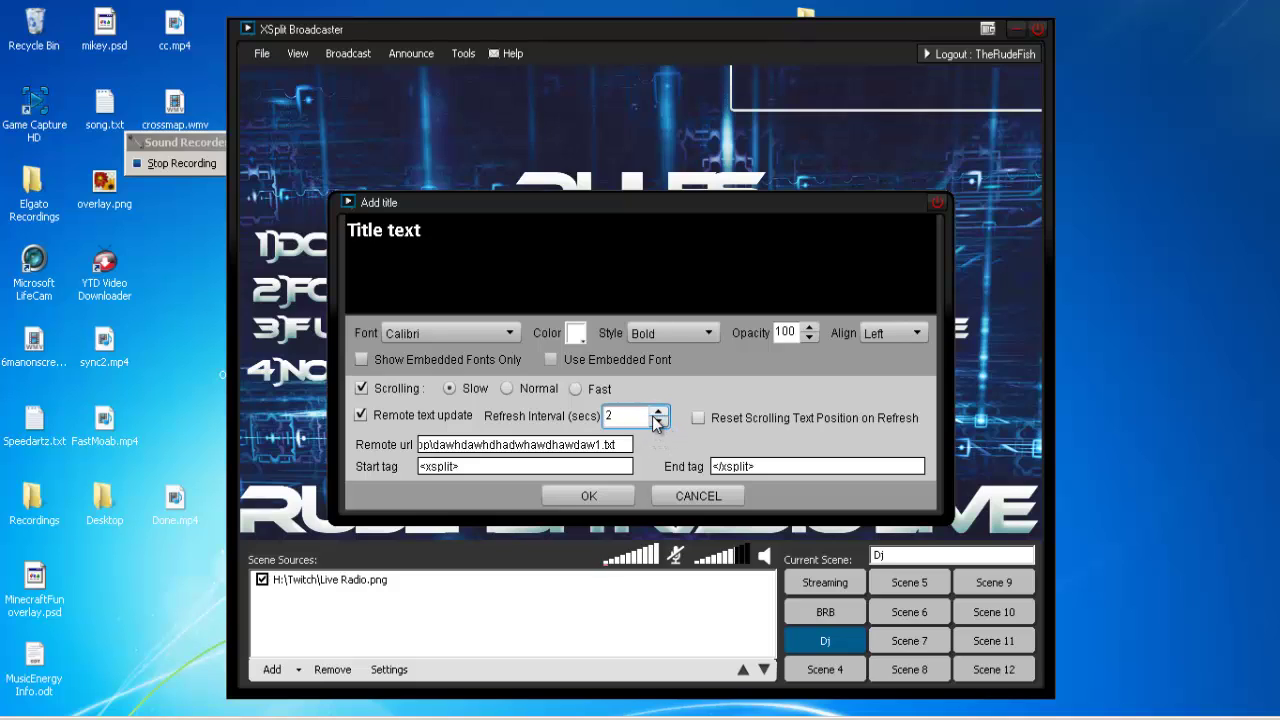
pyautogui.click(588, 496)
pyautogui.click(428, 597)
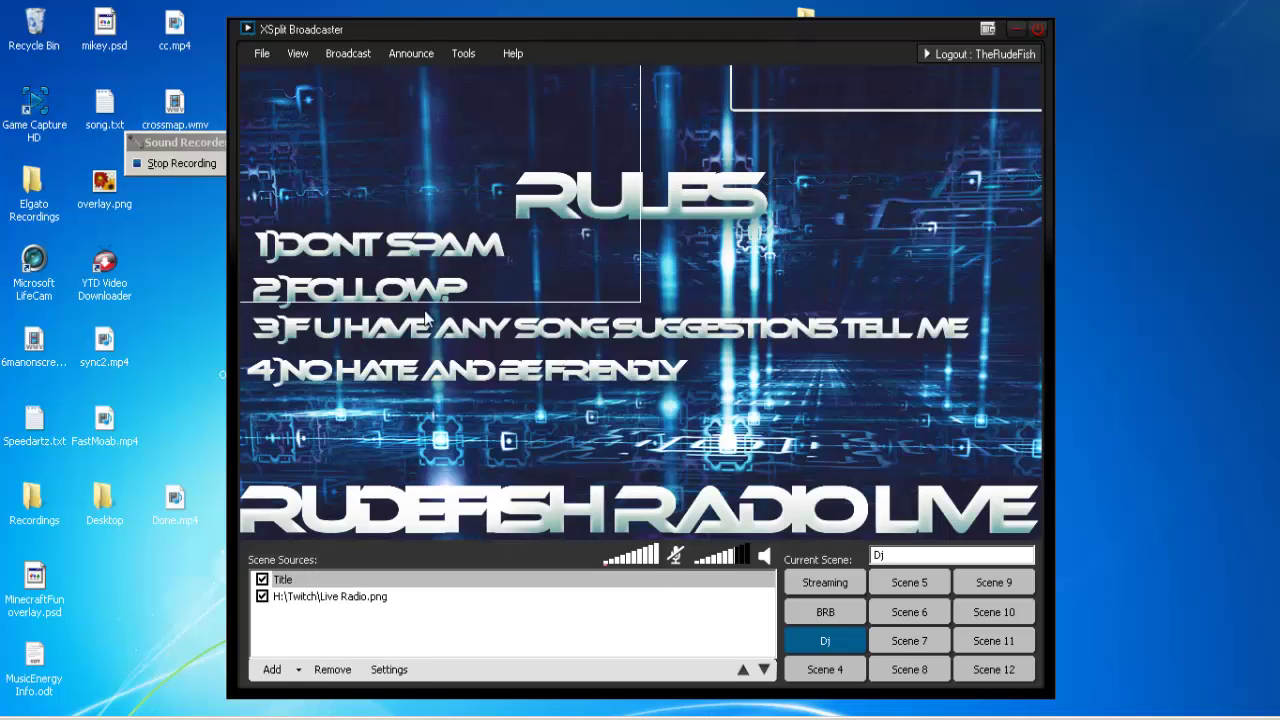
# Play FINATTICZ FT TYGA – 'DON'T DROP THAT (THUN THUN) [REMIX]' in iTunes at low volume
pyautogui.click(290, 580)
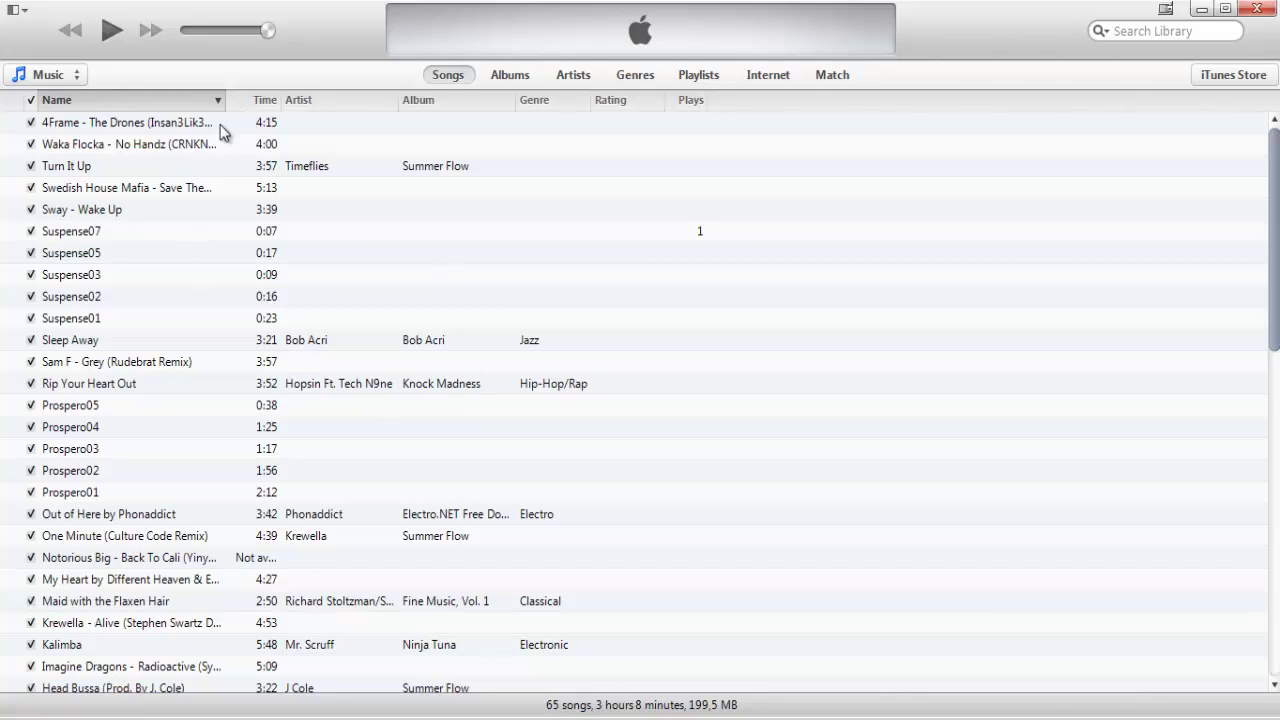
pyautogui.scroll(-13, 144, 162)
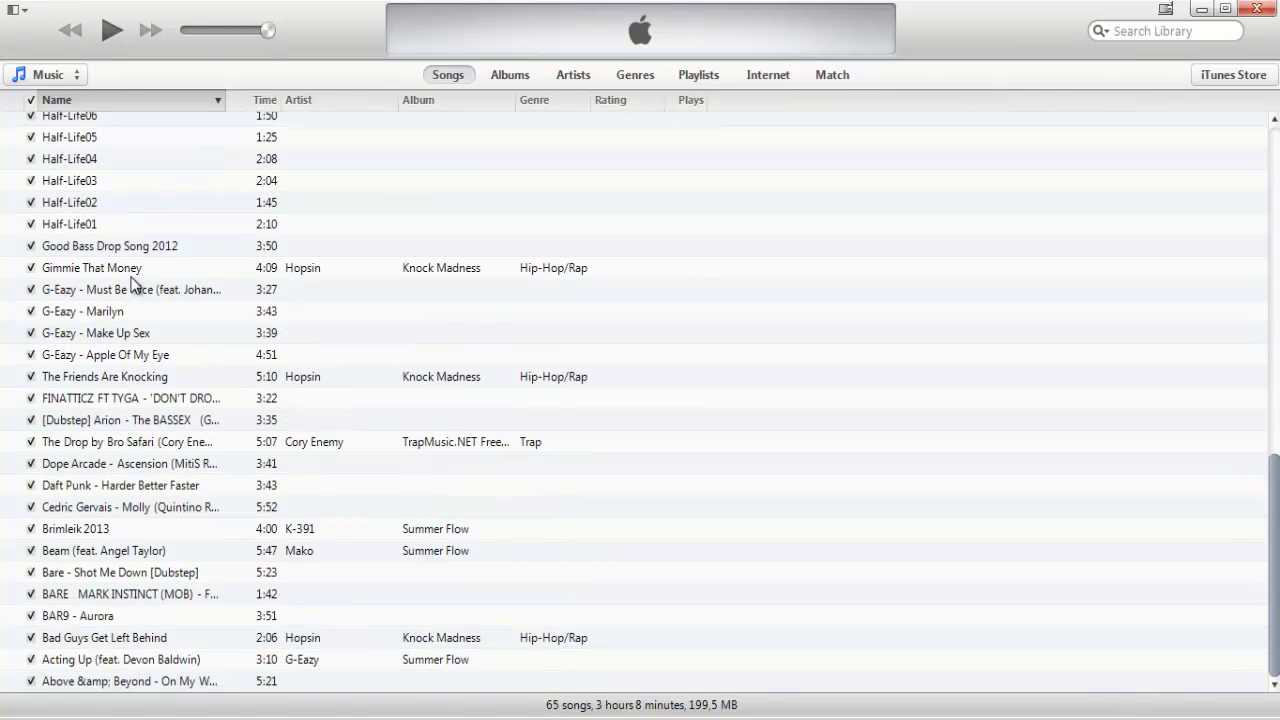
pyautogui.click(125, 402)
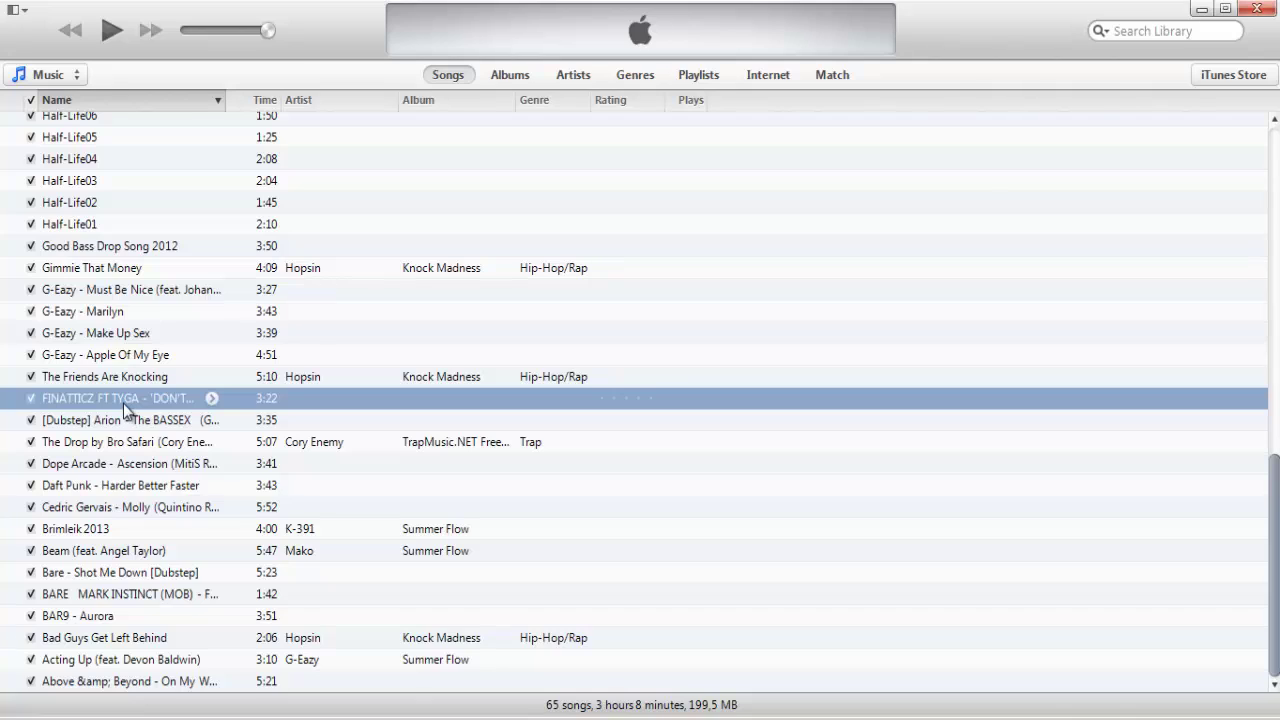
pyautogui.click(111, 30)
pyautogui.click(200, 31)
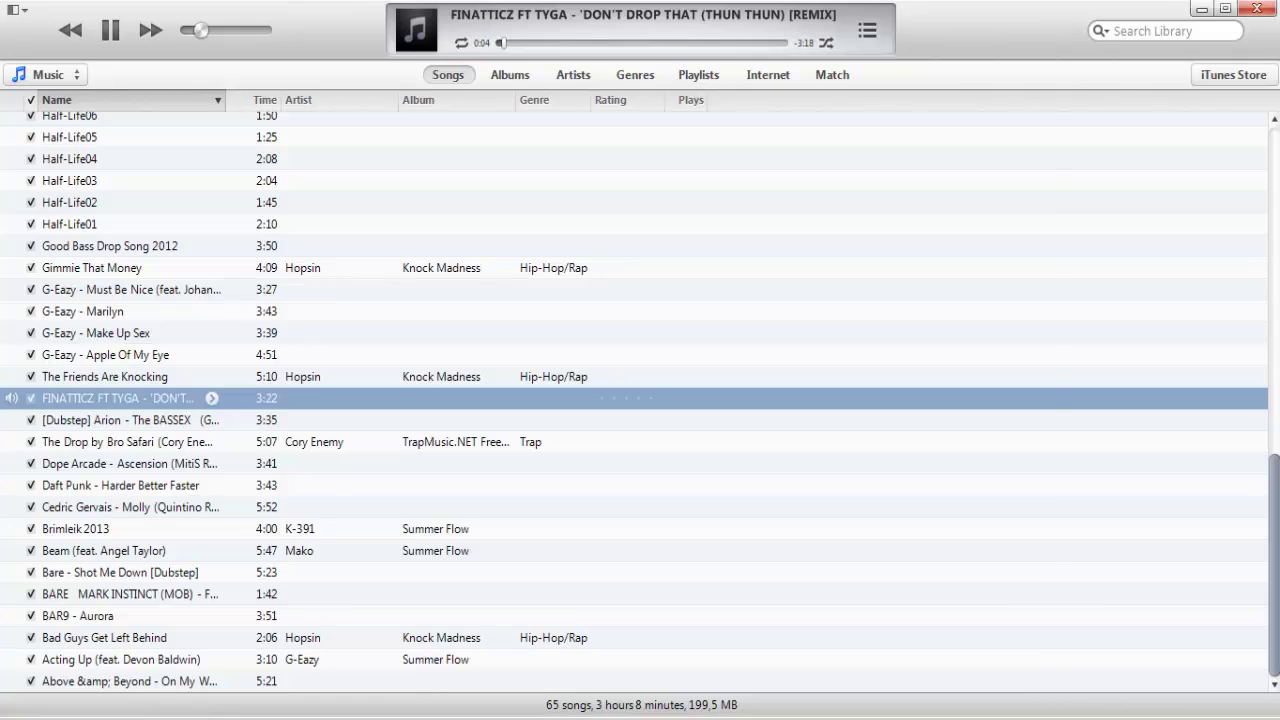
pyautogui.hotkey('alt', 'Tab')
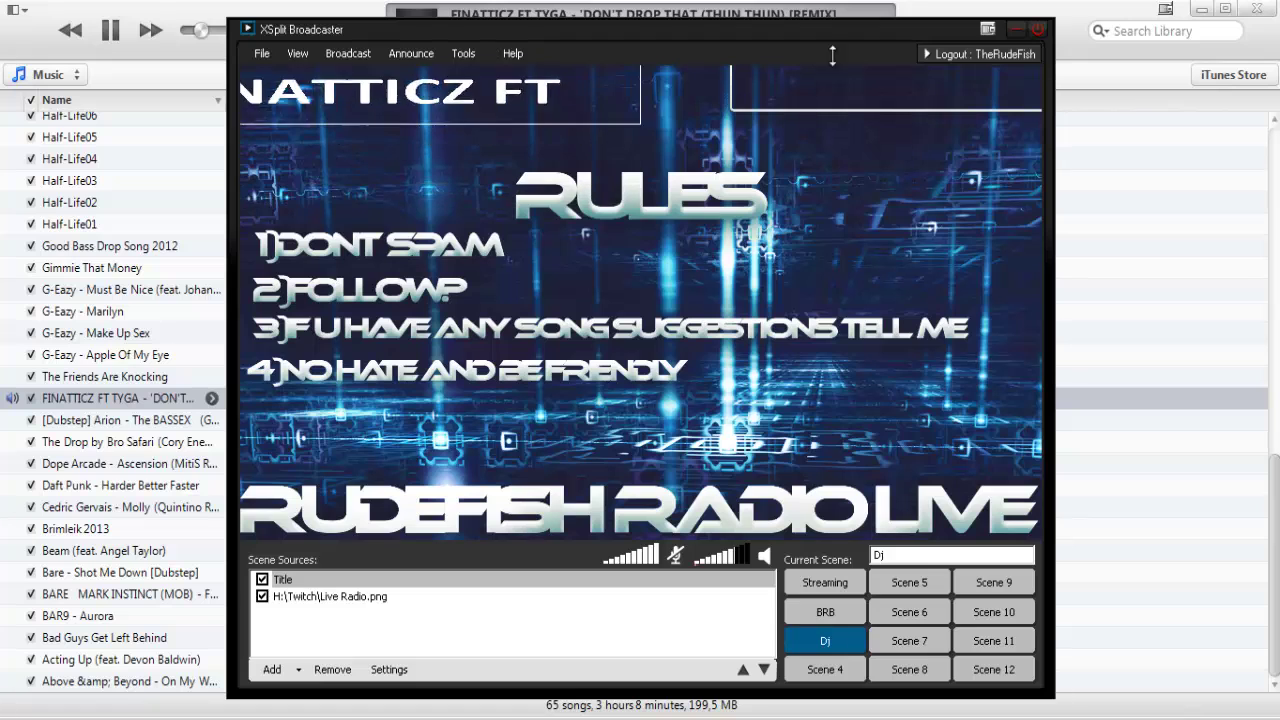
# Move the song-title box to the scene's top-right and pause iTunes playback to test it
pyautogui.moveTo(522, 86); pyautogui.dragTo(673, 92)
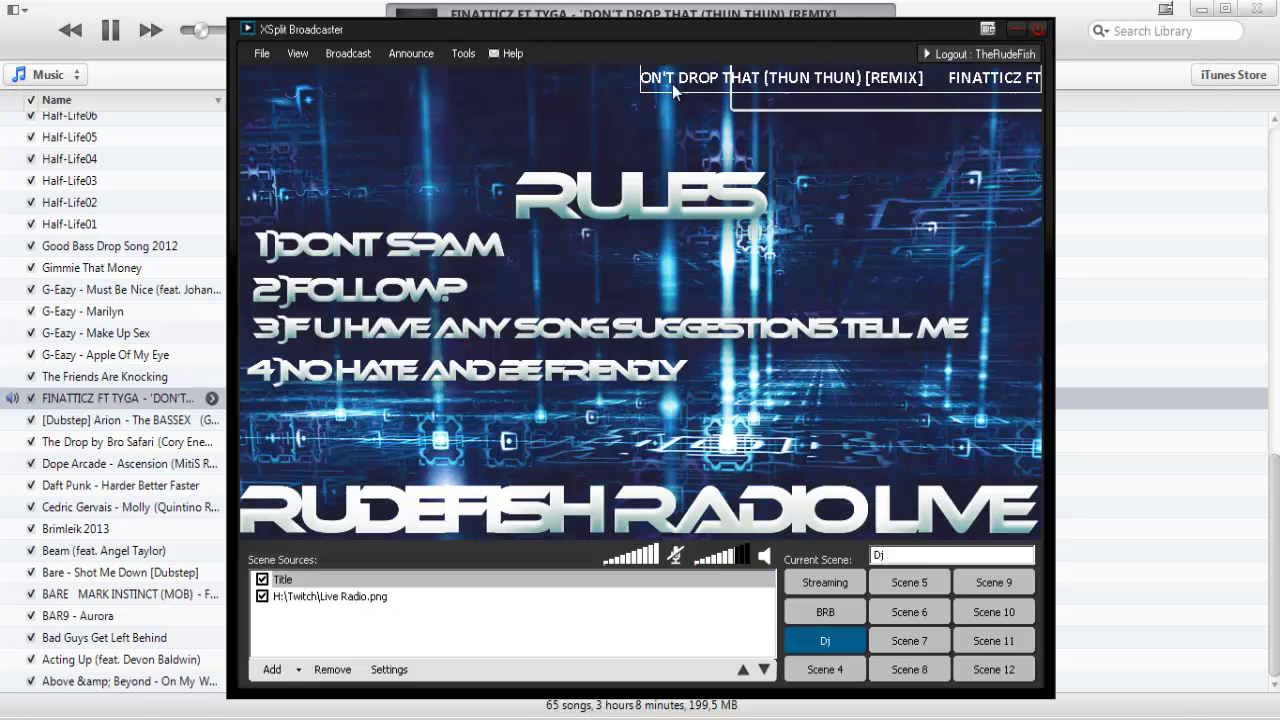
pyautogui.click(110, 30)
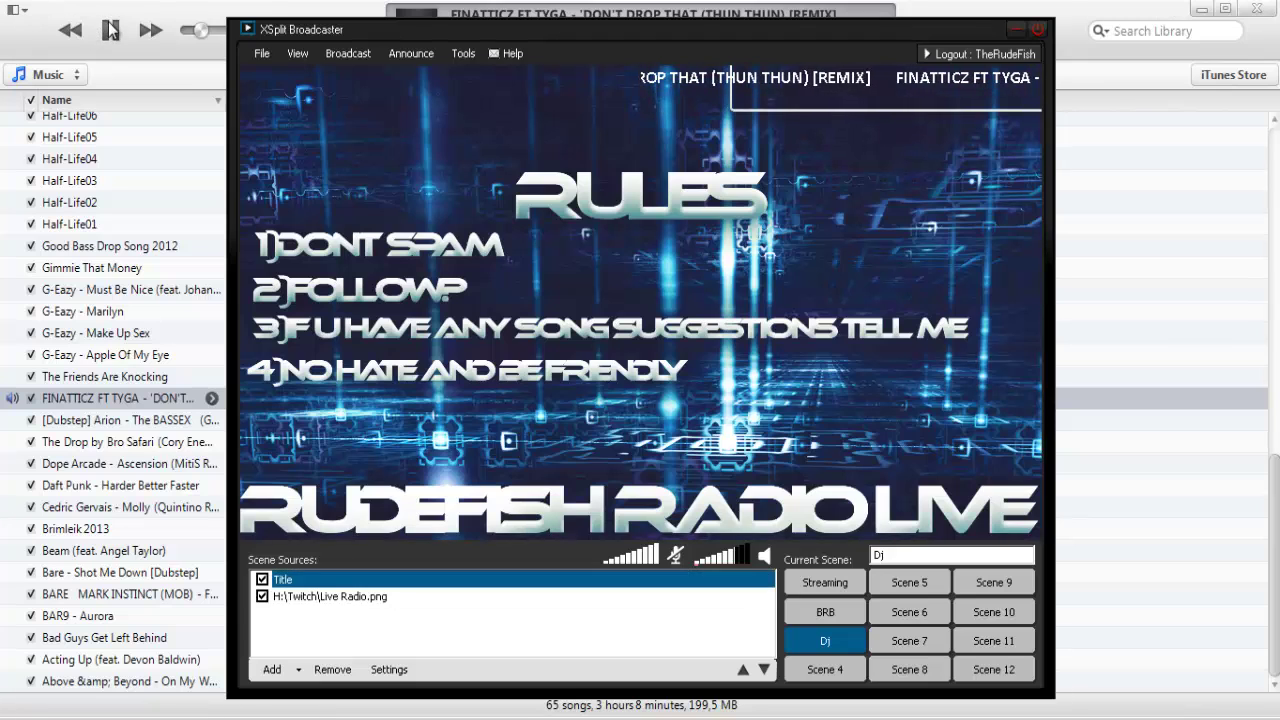
pyautogui.click(110, 30)
pyautogui.hotkey('alt', 'Tab')
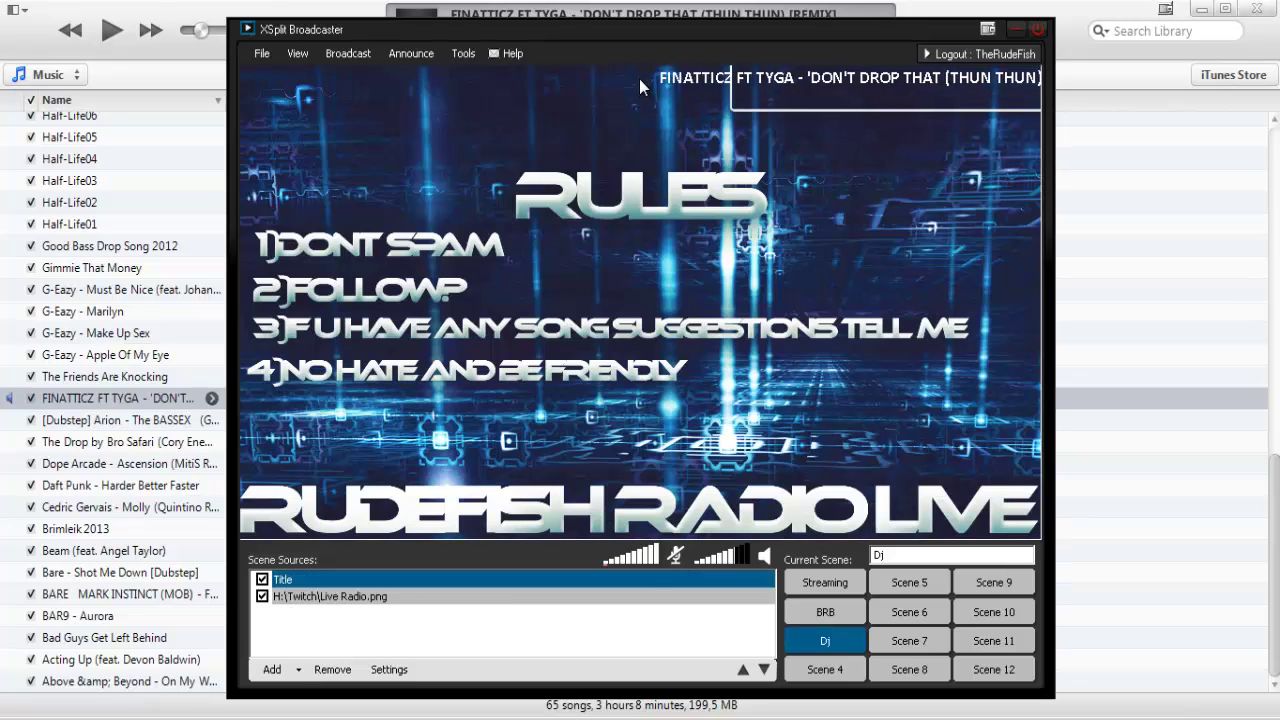
# Adjust the title ticker in the preview, then play G-Eazy – Make Up Sex in iTunes
pyautogui.click(645, 86)
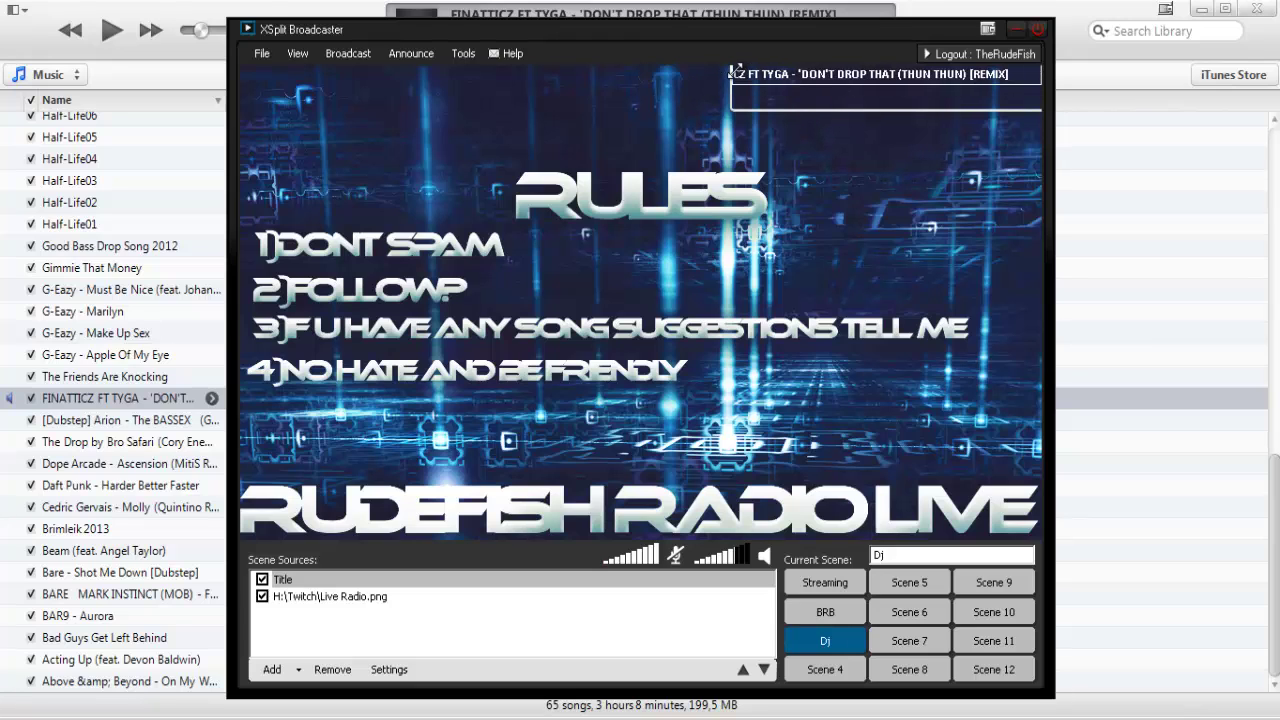
pyautogui.click(771, 93)
pyautogui.click(770, 88)
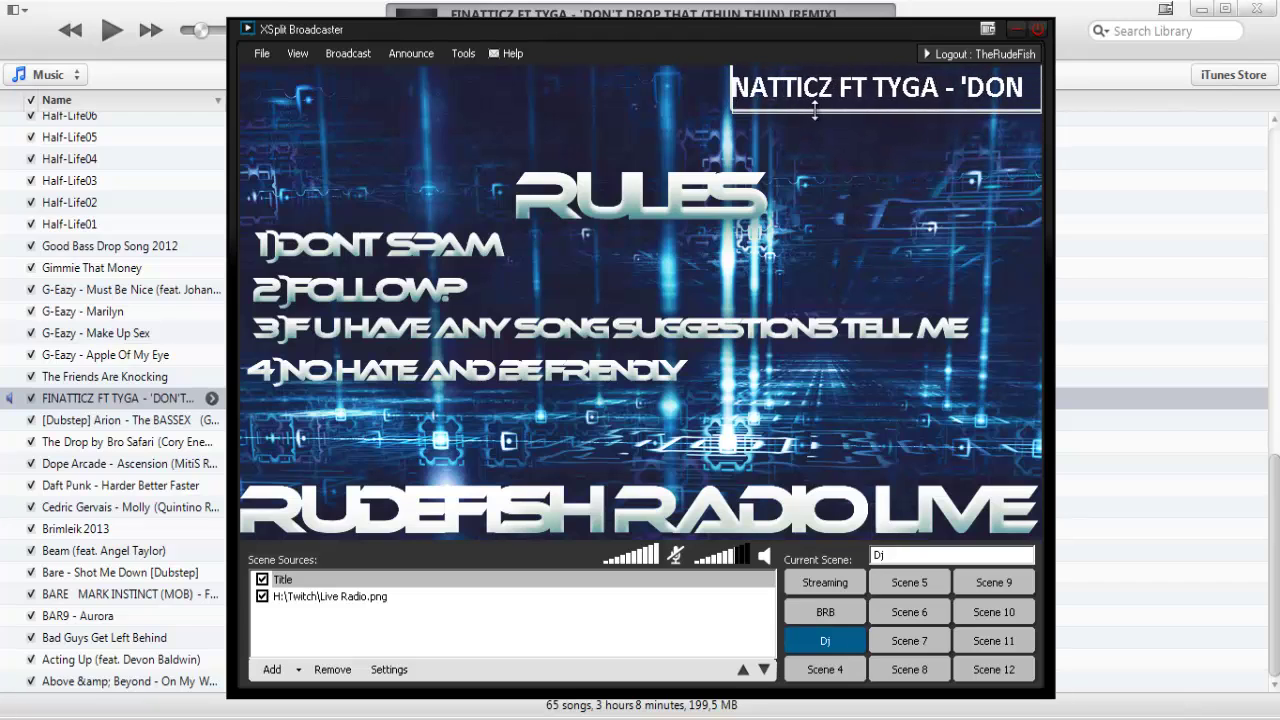
pyautogui.click(815, 110)
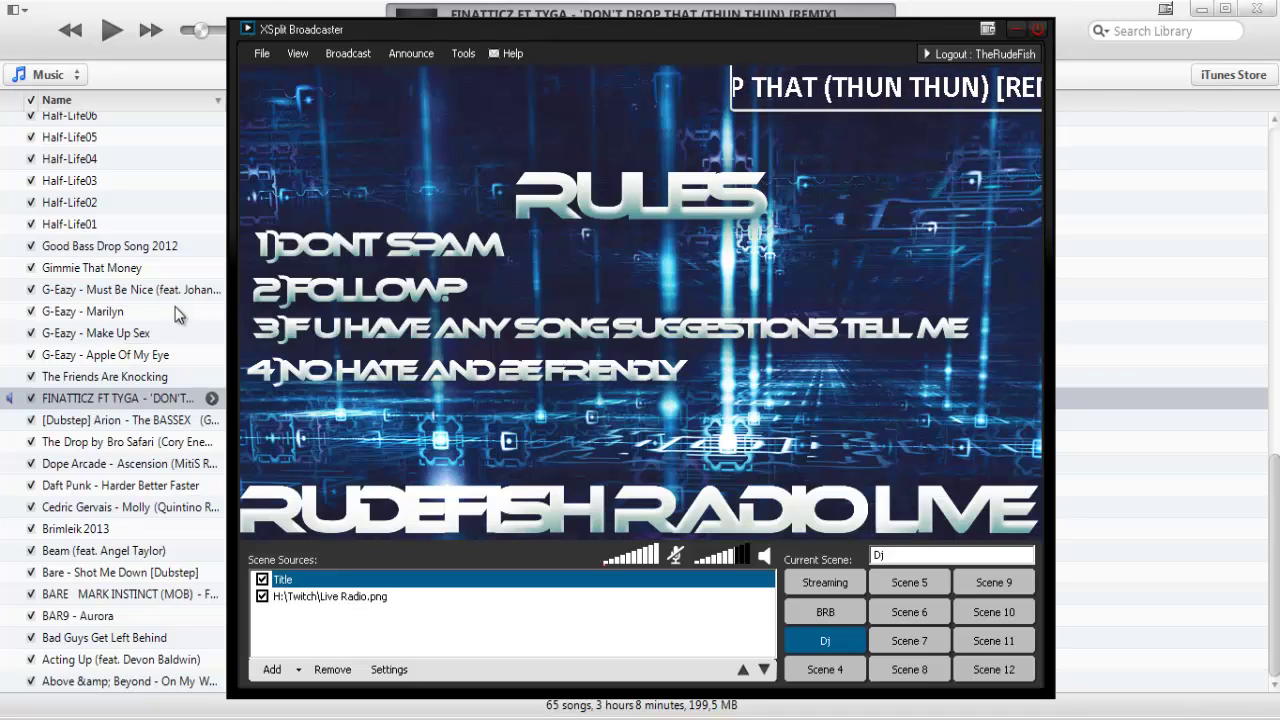
pyautogui.doubleClick(104, 331)
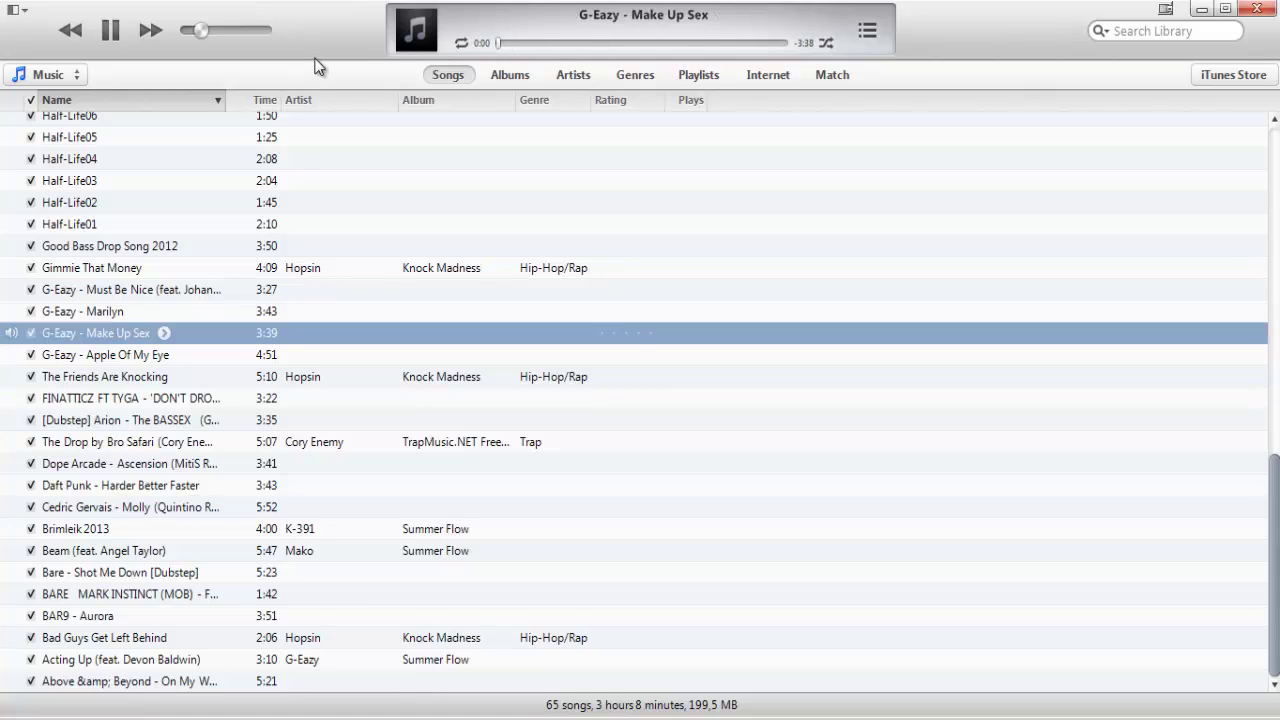
# Check the XSplit ticker, still showing FINATTICZ, then select Acting Up (feat. Devon Baldwin) in iTunes
pyautogui.hotkey('alt', 'Tab')
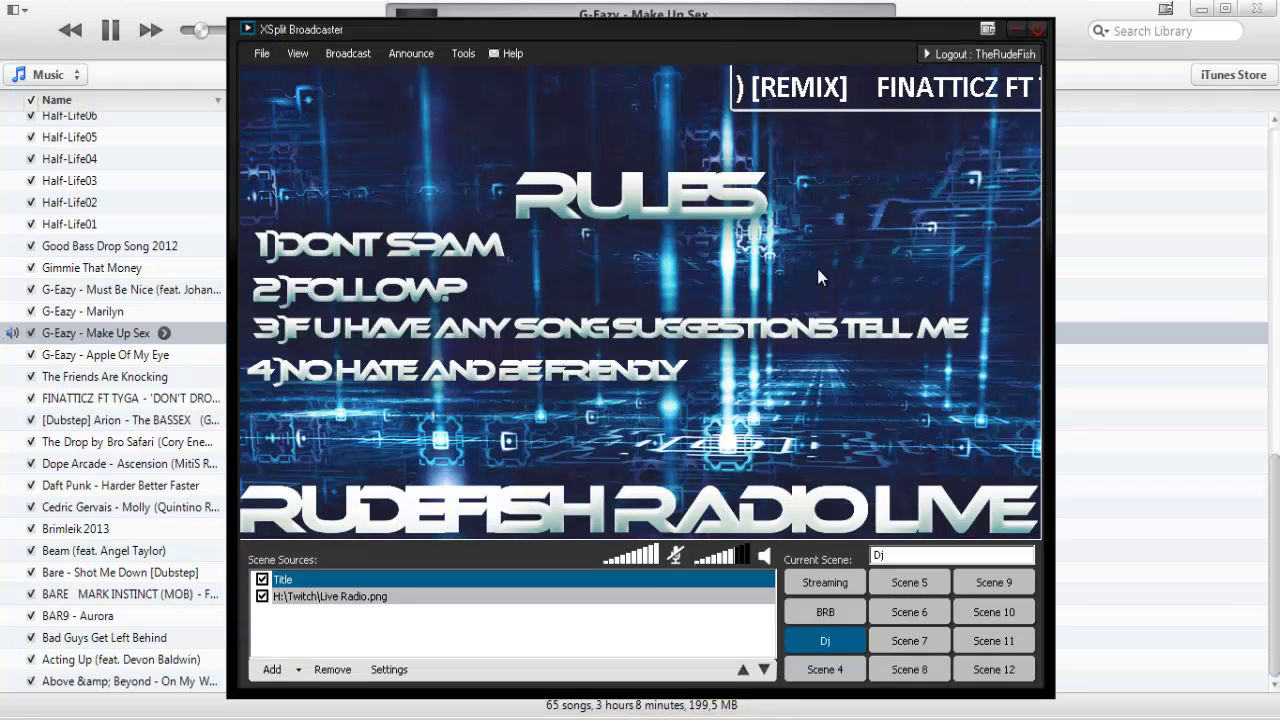
pyautogui.click(944, 115)
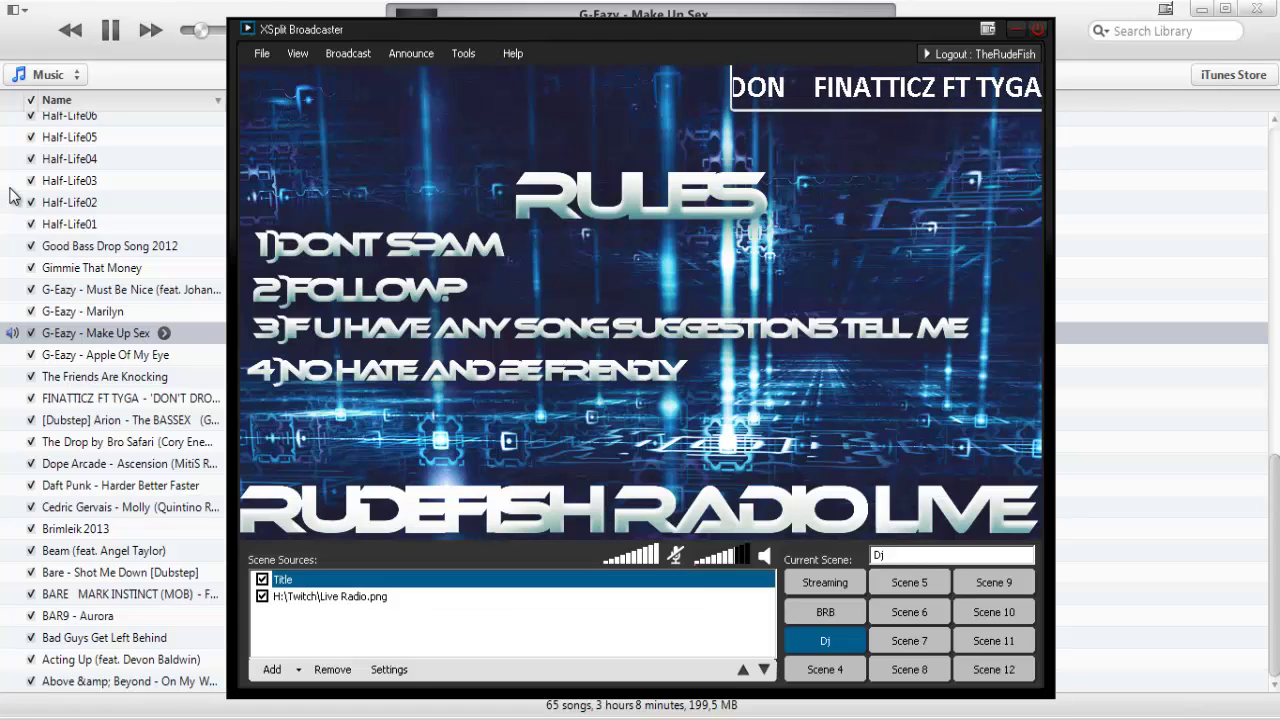
pyautogui.click(100, 660)
# Play Acting Up (feat. Devon Baldwin) and bring XSplit Broadcaster back to the front
pyautogui.doubleClick(97, 662)
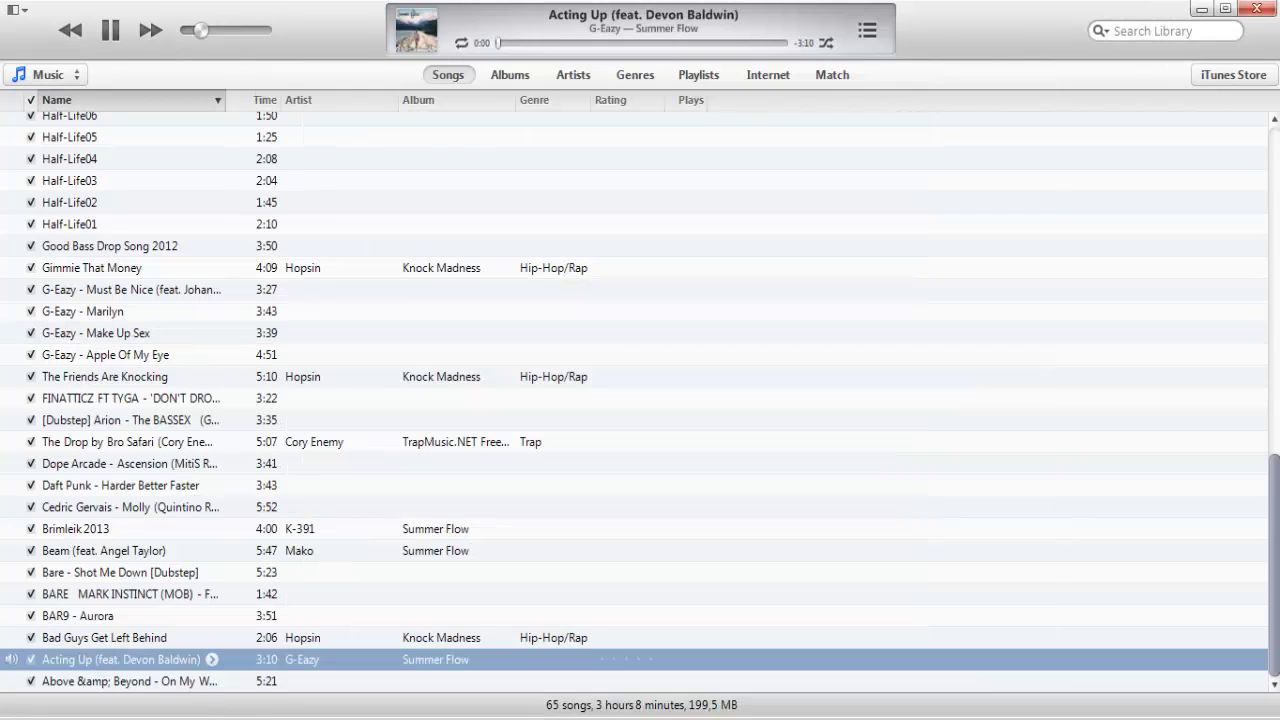
pyautogui.rightClick(316, 719)
pyautogui.click(276, 660)
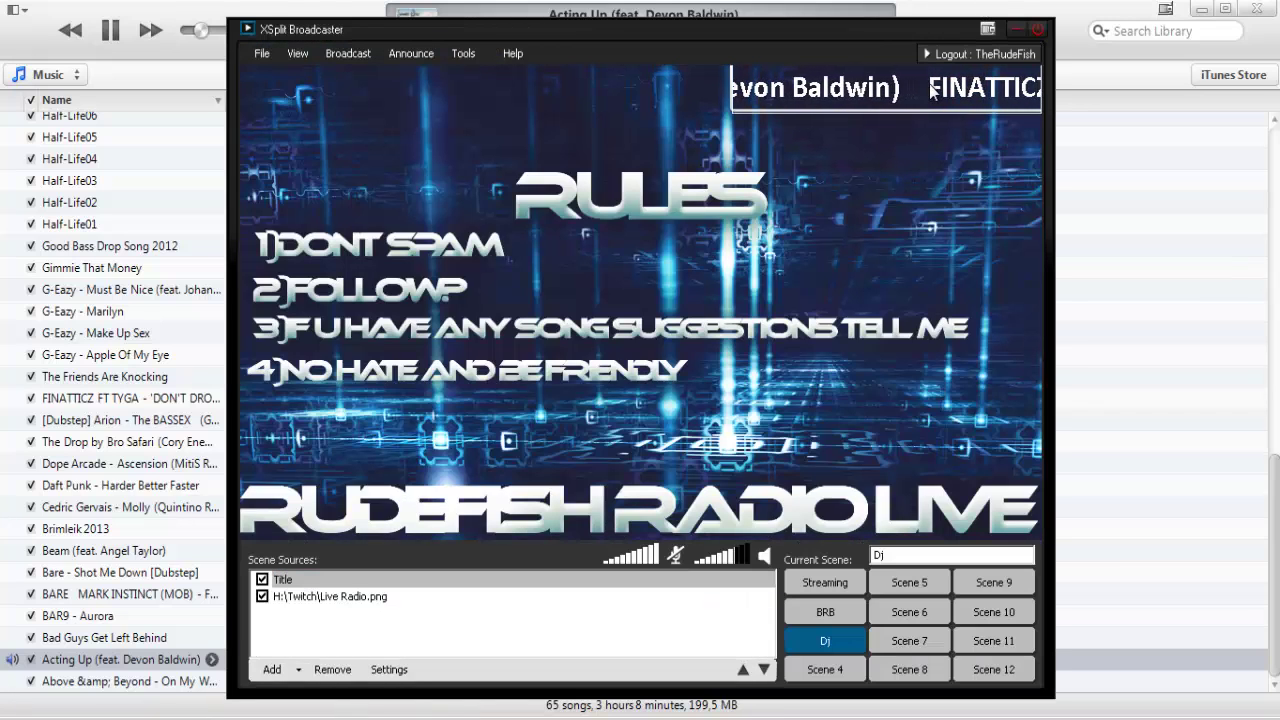
# View and close the Title source's settings, then pause the song in iTunes
pyautogui.click(645, 442)
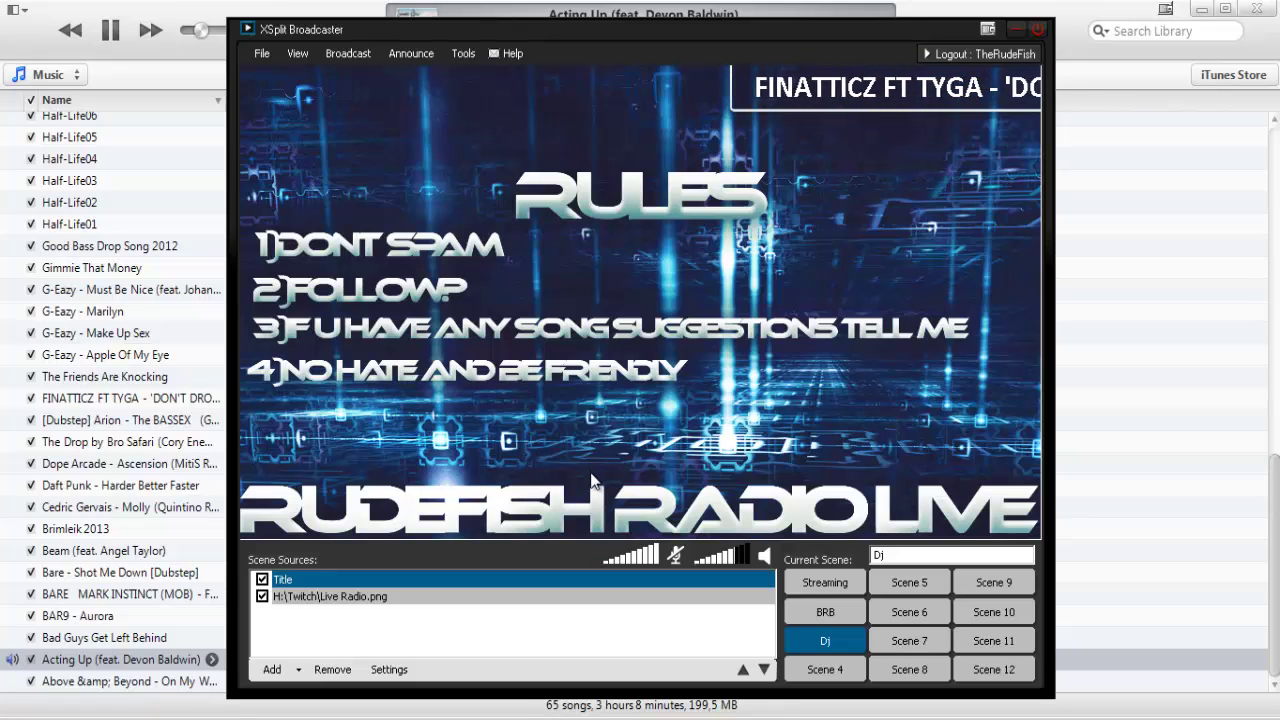
pyautogui.rightClick(350, 576)
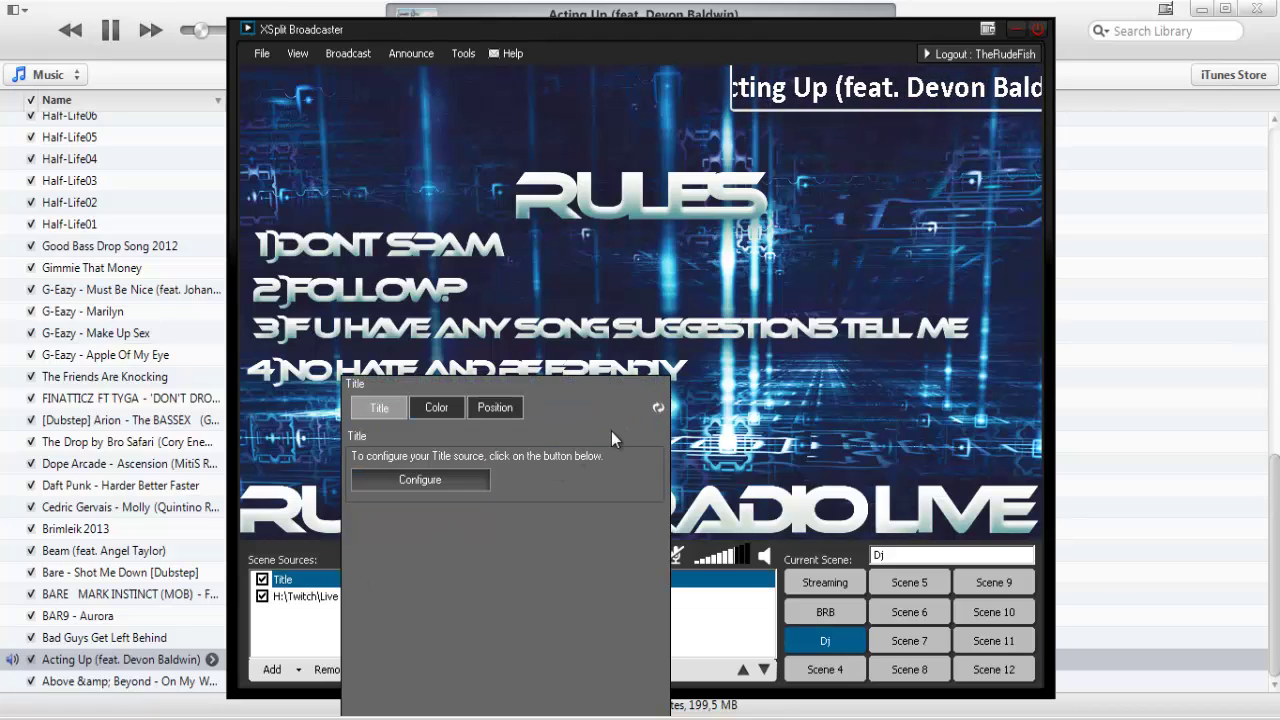
pyautogui.click(893, 97)
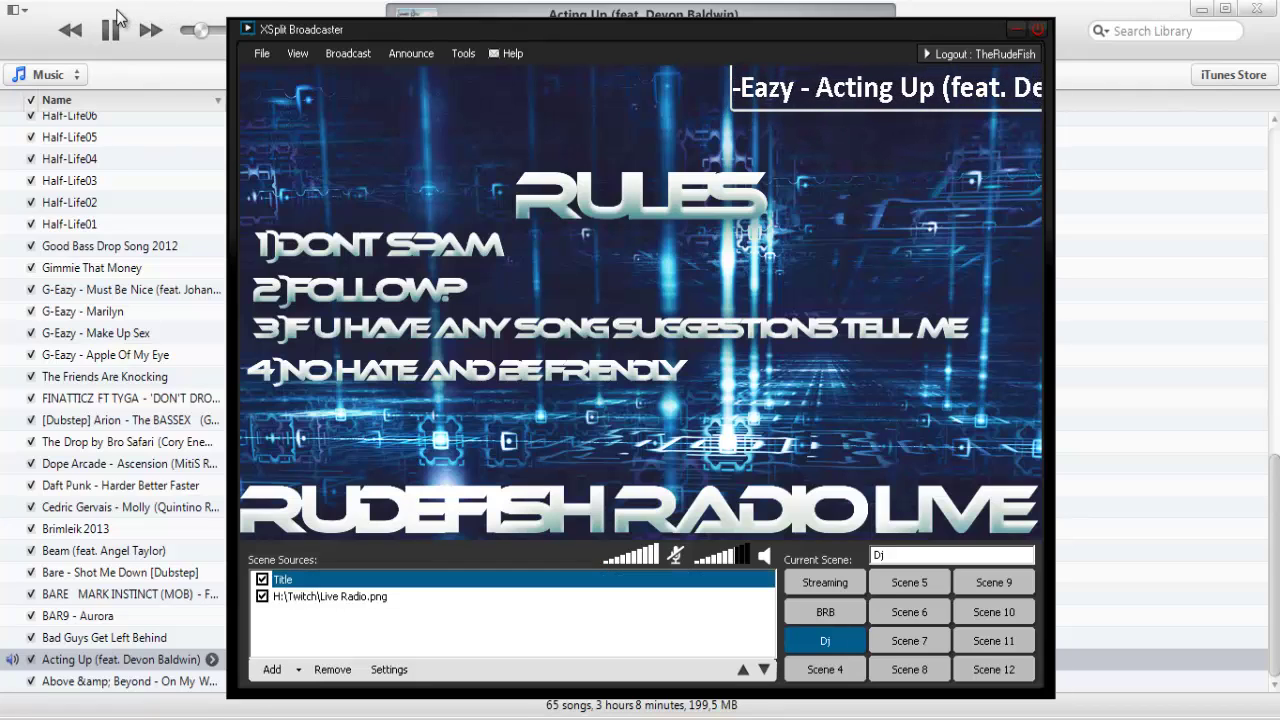
pyautogui.click(115, 25)
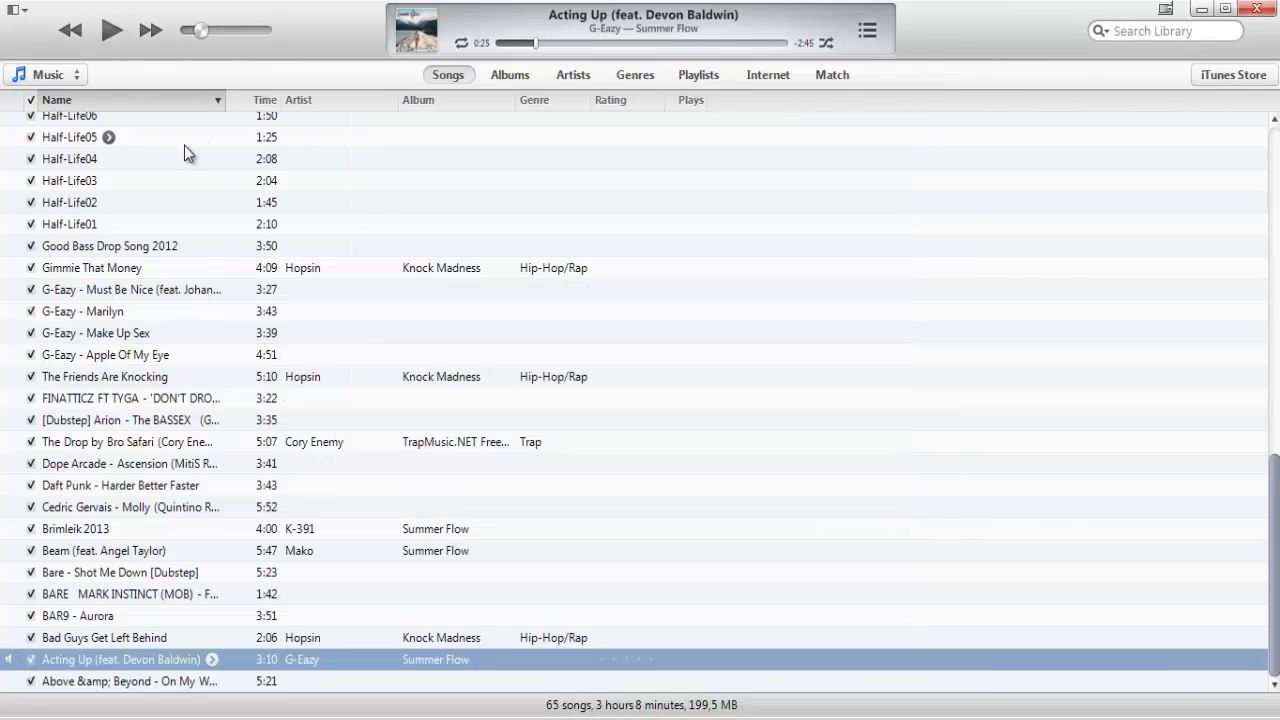